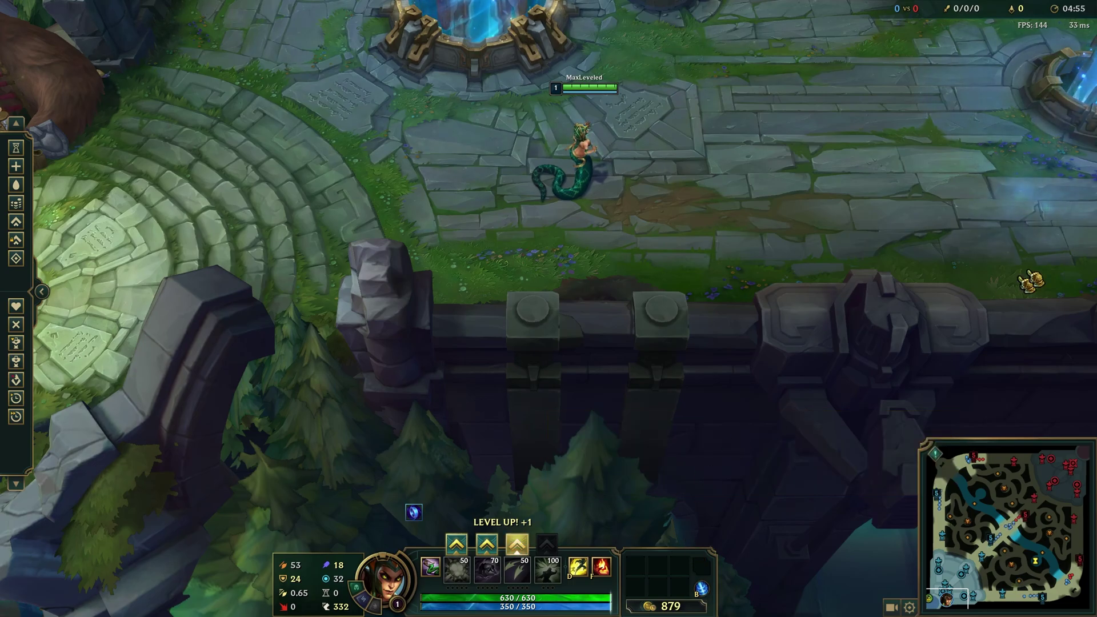
Walk the champion around the base near the fountain, then switch to OBS Studio.
mouse_move(1060, 257)
right_click(534, 183)
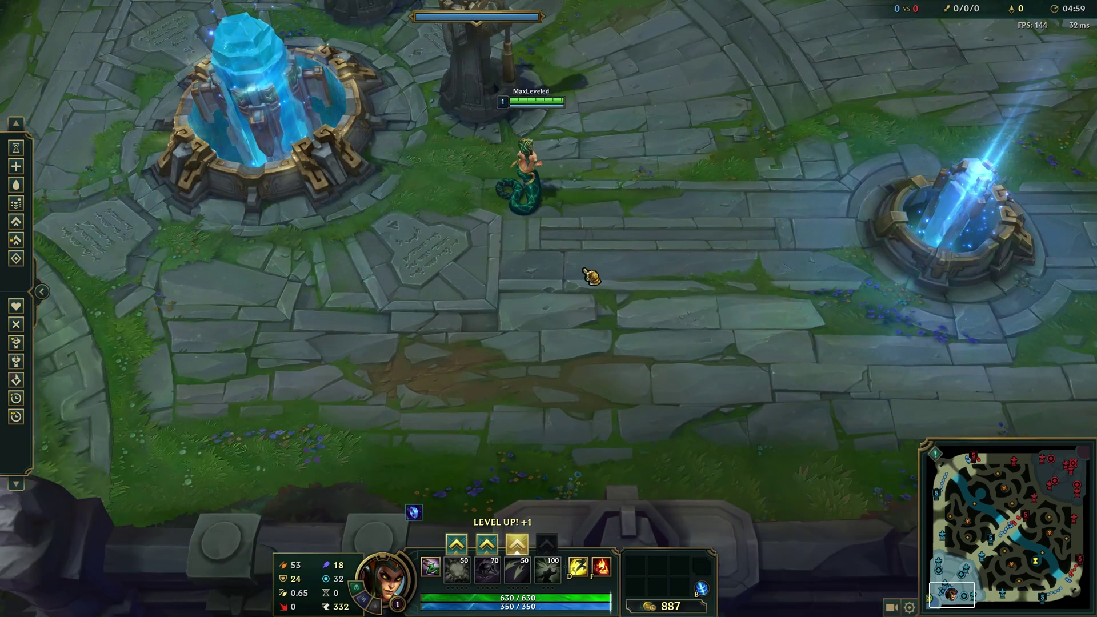
right_click(582, 283)
right_click(437, 290)
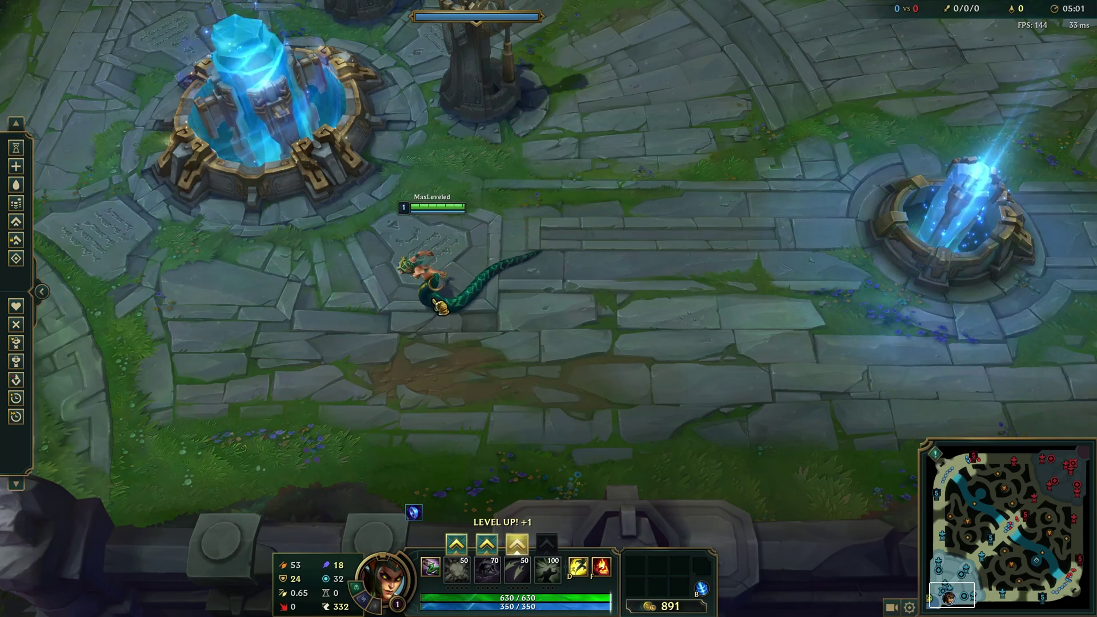
key("alt+Tab")
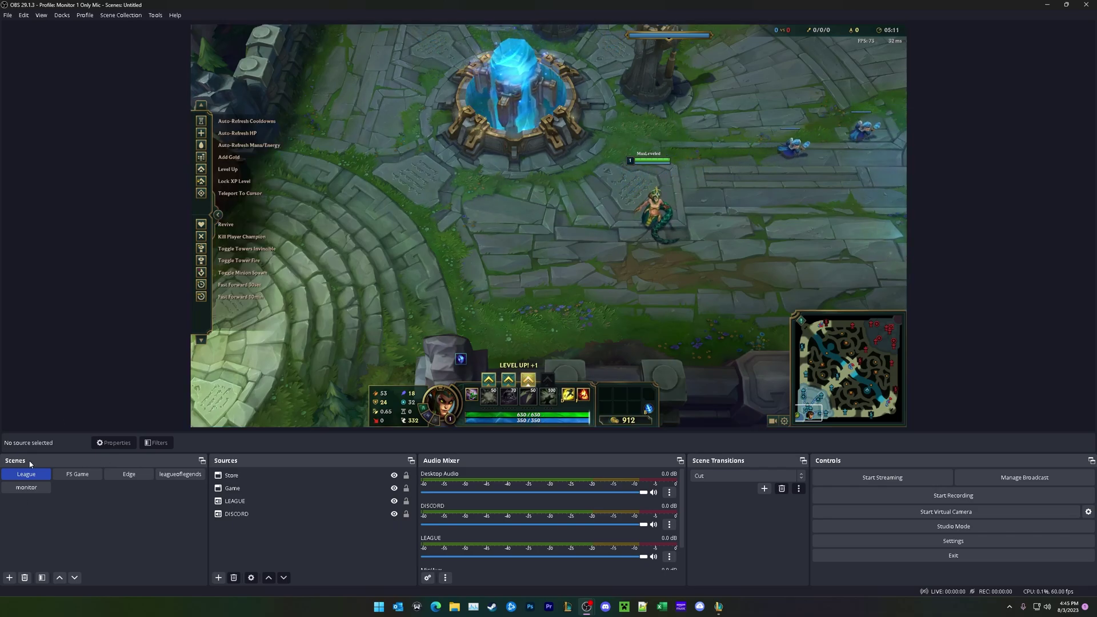
Create a new scene named LOL.
left_click(9, 577)
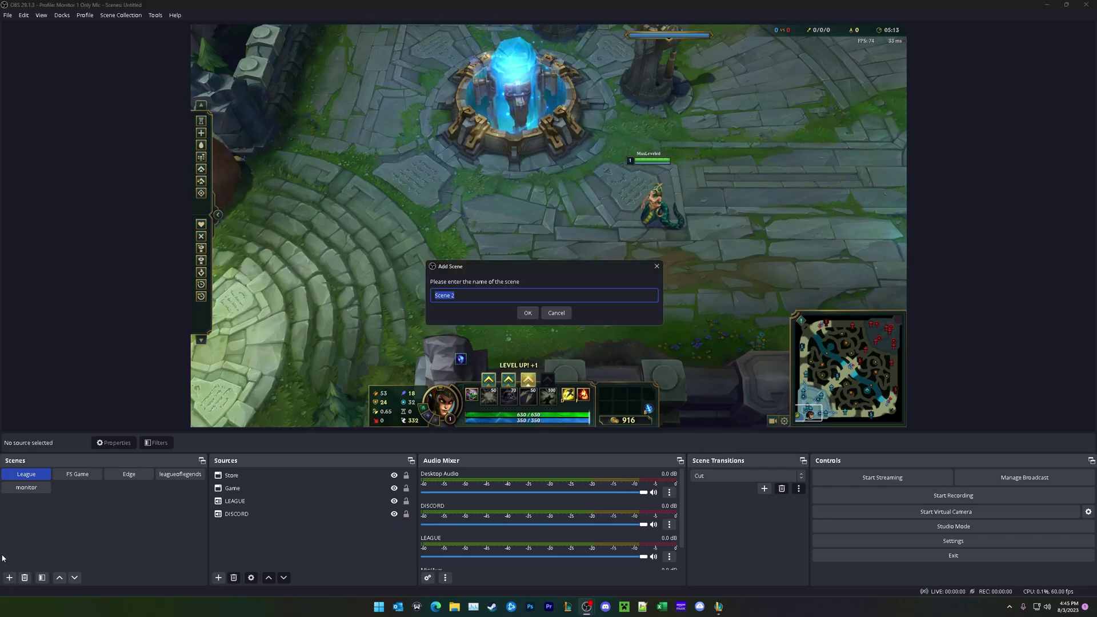
type("LOL")
key("Return")
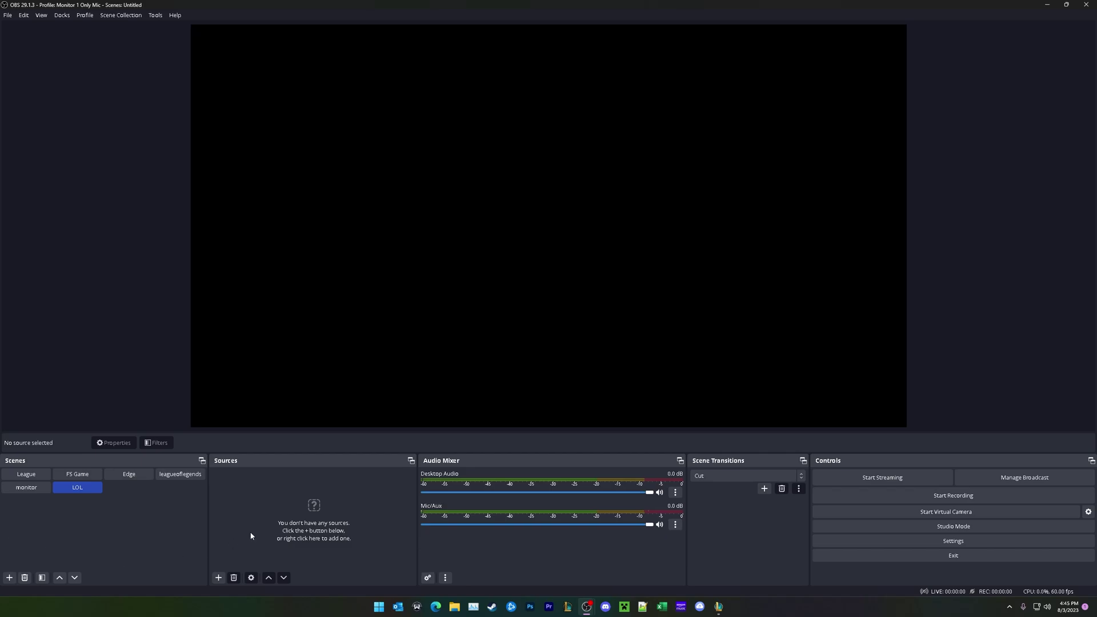
Add a Window Capture source named LOLIG to the scene.
left_click(218, 578)
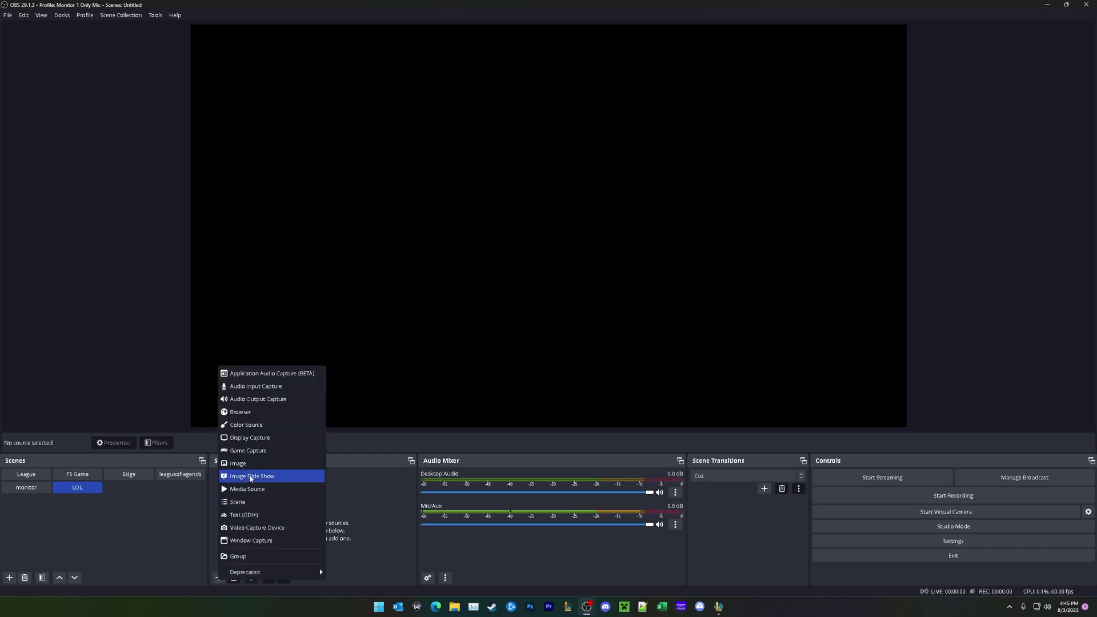
left_click(238, 541)
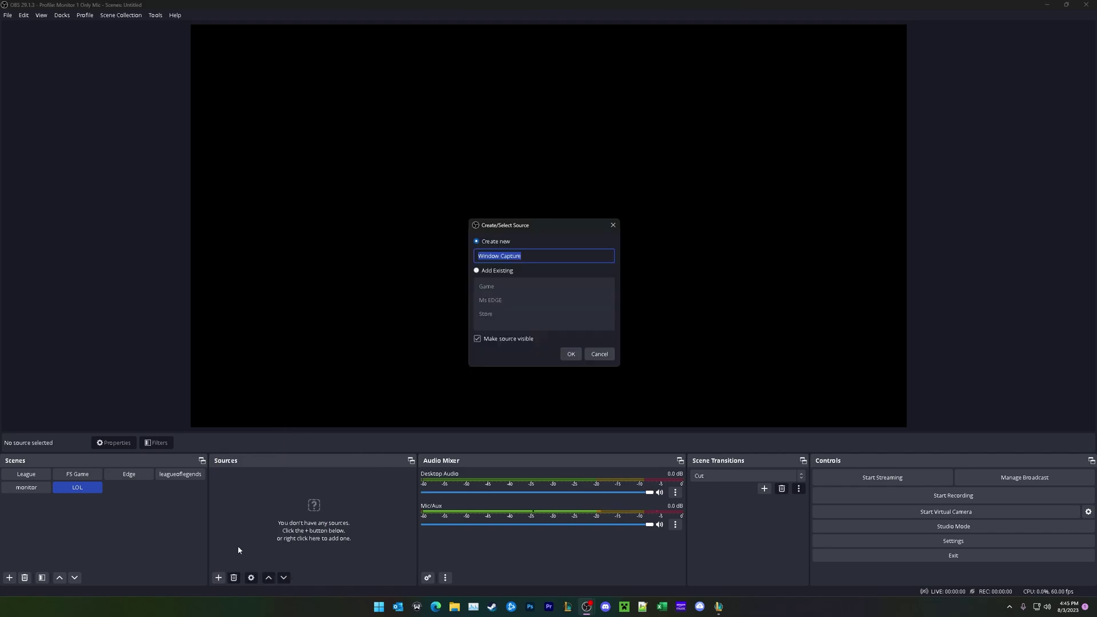
type("LOLIG")
key("Return")
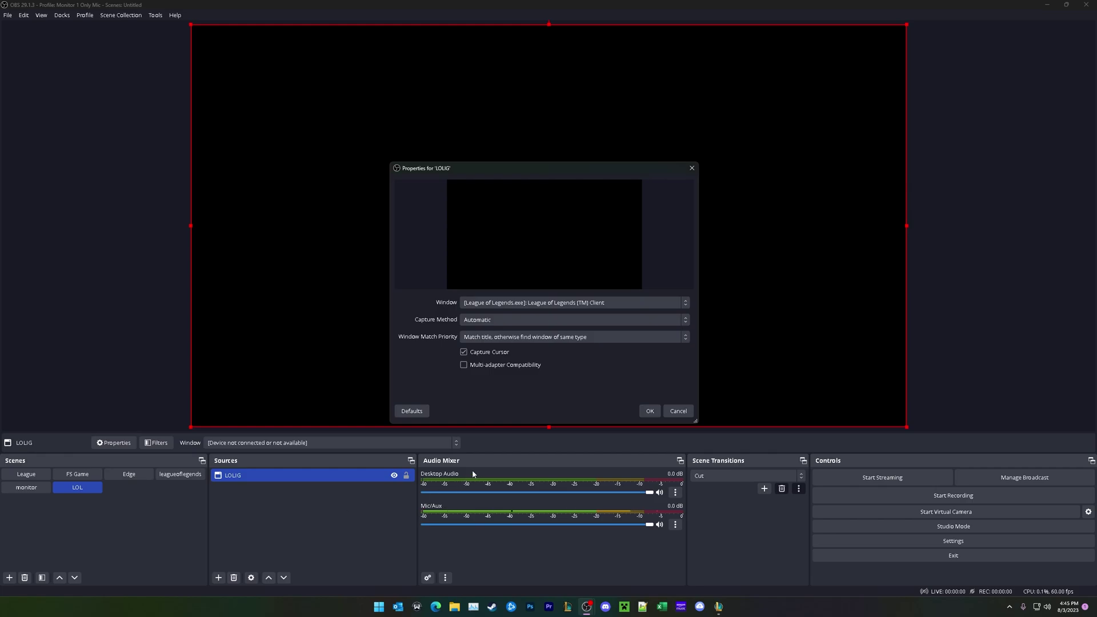
Point LOLIG at the League window using Windows 10 (1903 and up) capture and same-executable matching.
left_click(485, 302)
left_click(486, 306)
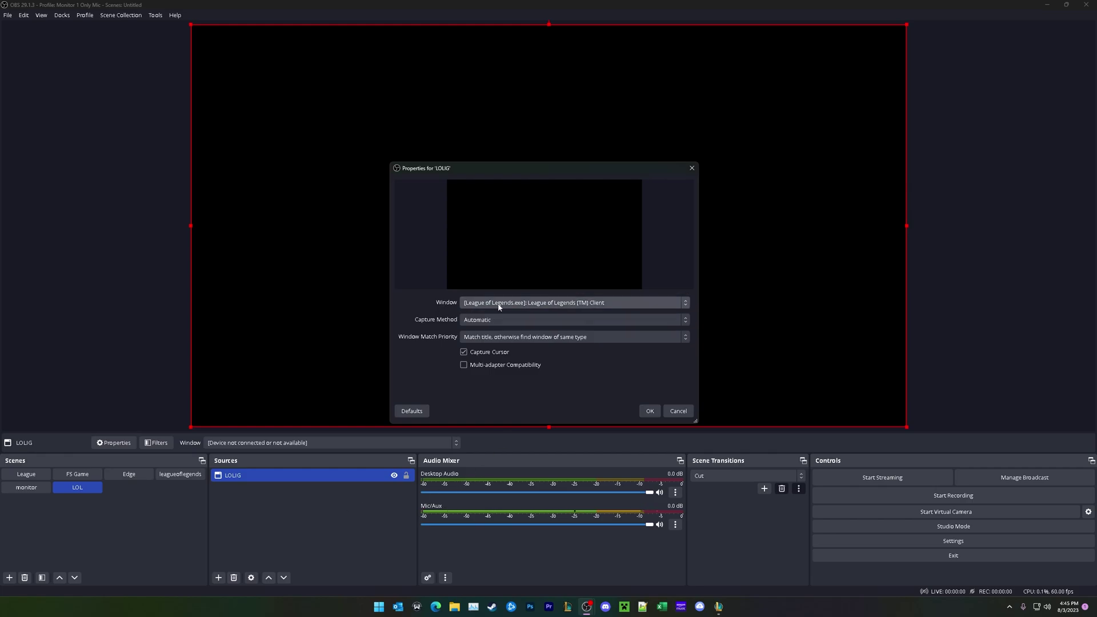
left_click(475, 308)
left_click(499, 309)
left_click(488, 324)
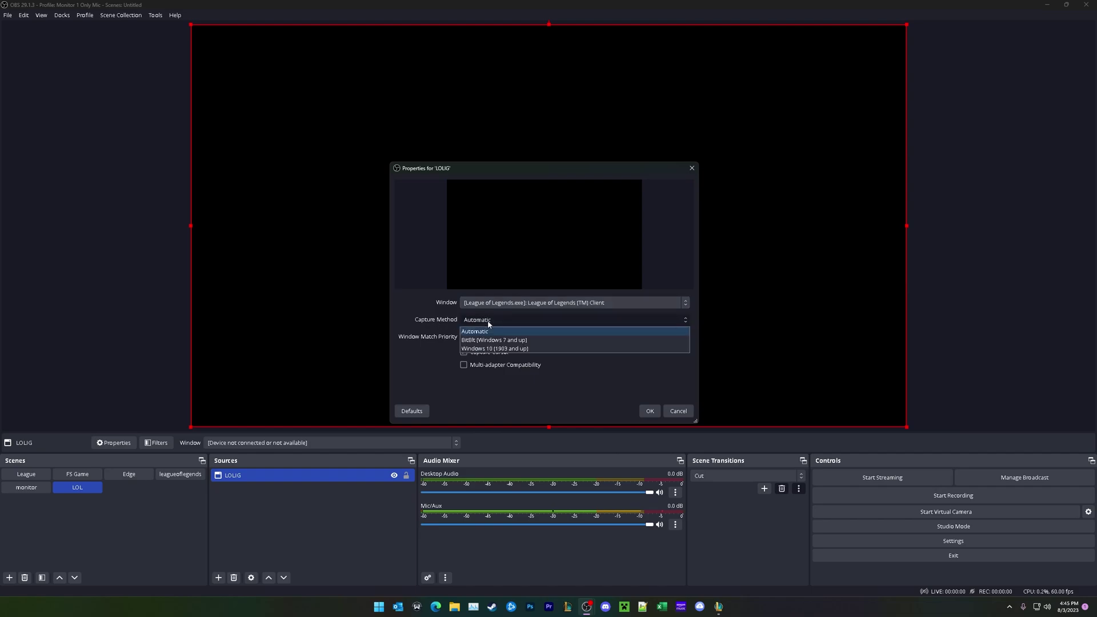
left_click(483, 351)
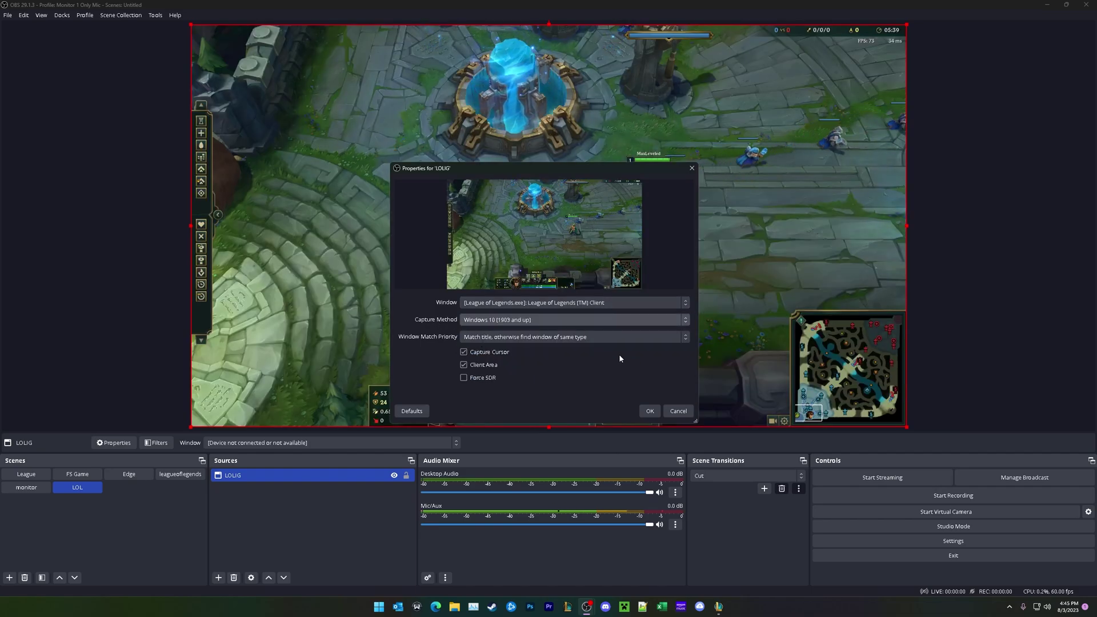
left_click(502, 337)
left_click(571, 365)
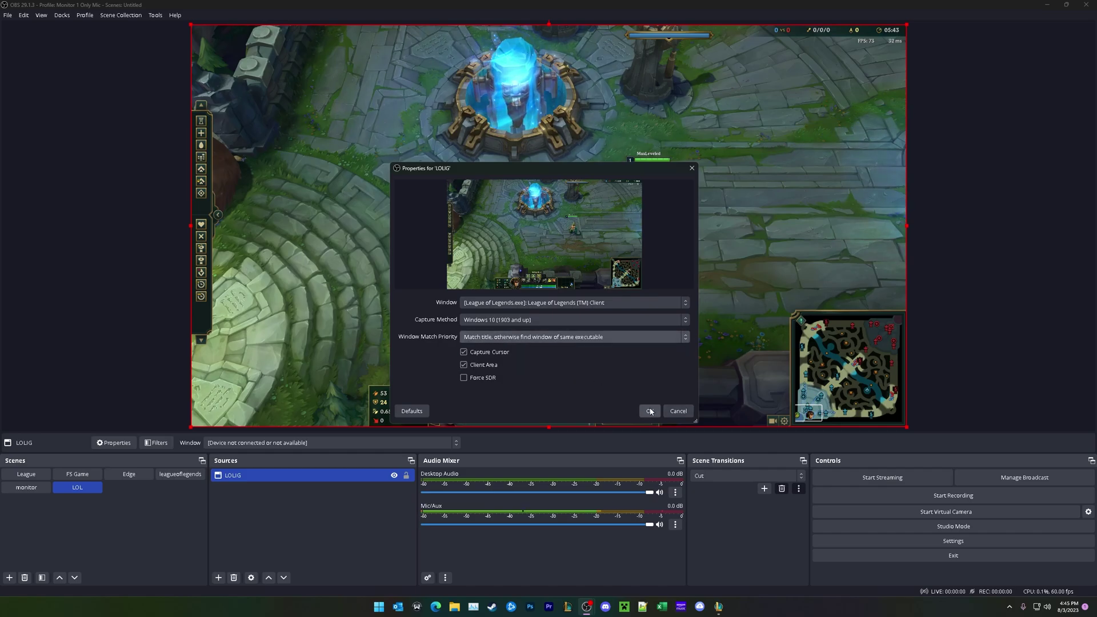
Confirm LOLIG's settings, walk the champion around in League, then return to OBS and select LOLIG.
left_click(650, 411)
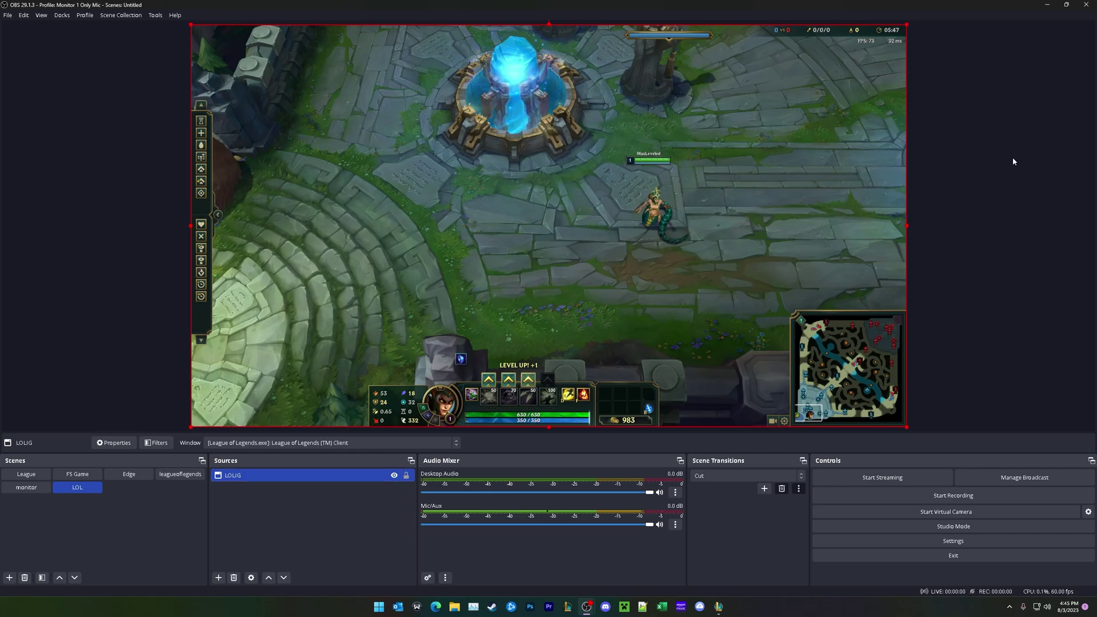
left_click(718, 606)
key("space")
right_click(703, 262)
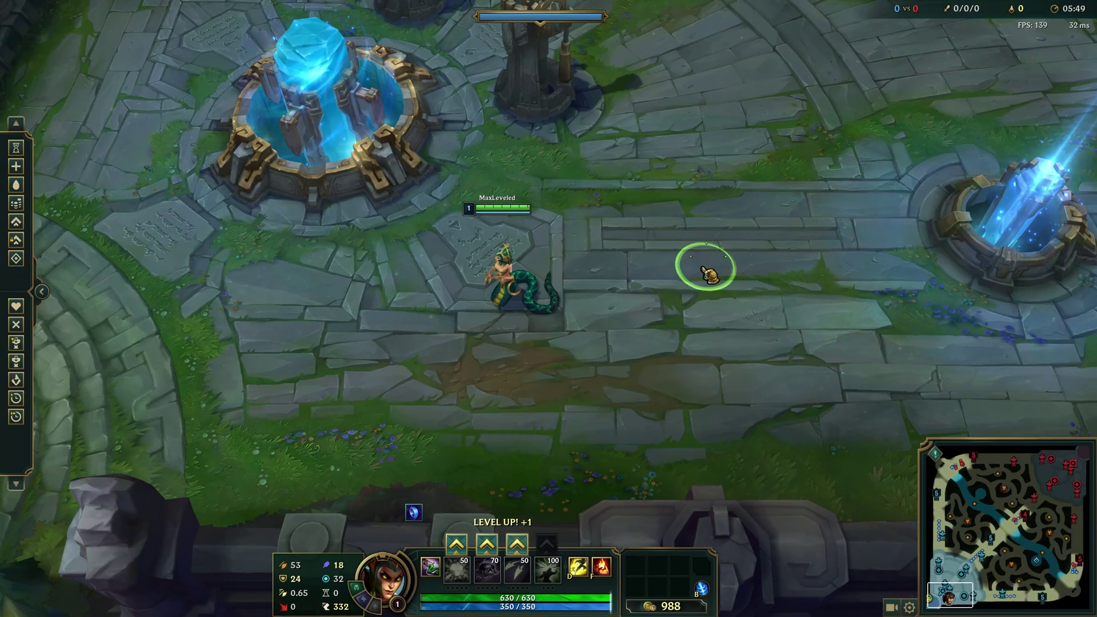
right_click(522, 147)
right_click(600, 326)
right_click(483, 260)
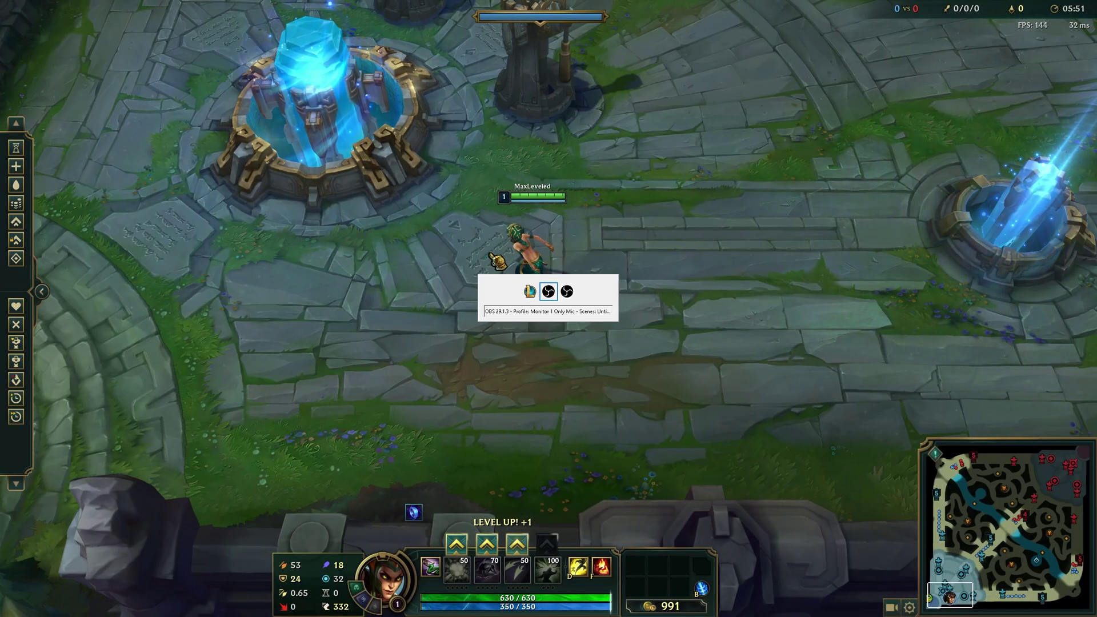
key("alt+Tab")
key("alt+Tab")
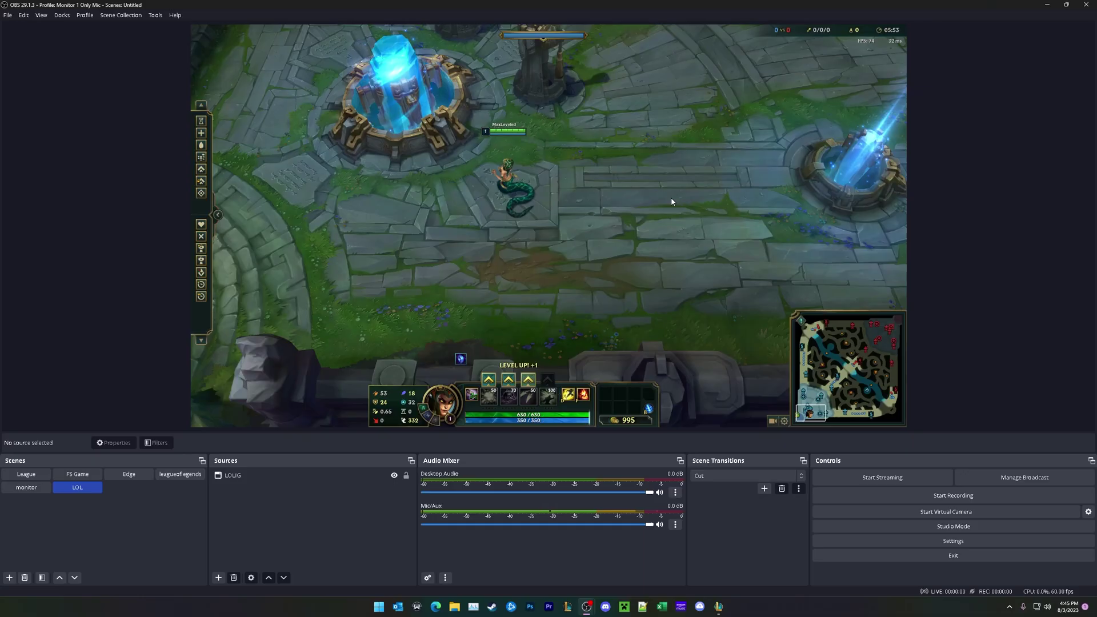
left_click(307, 533)
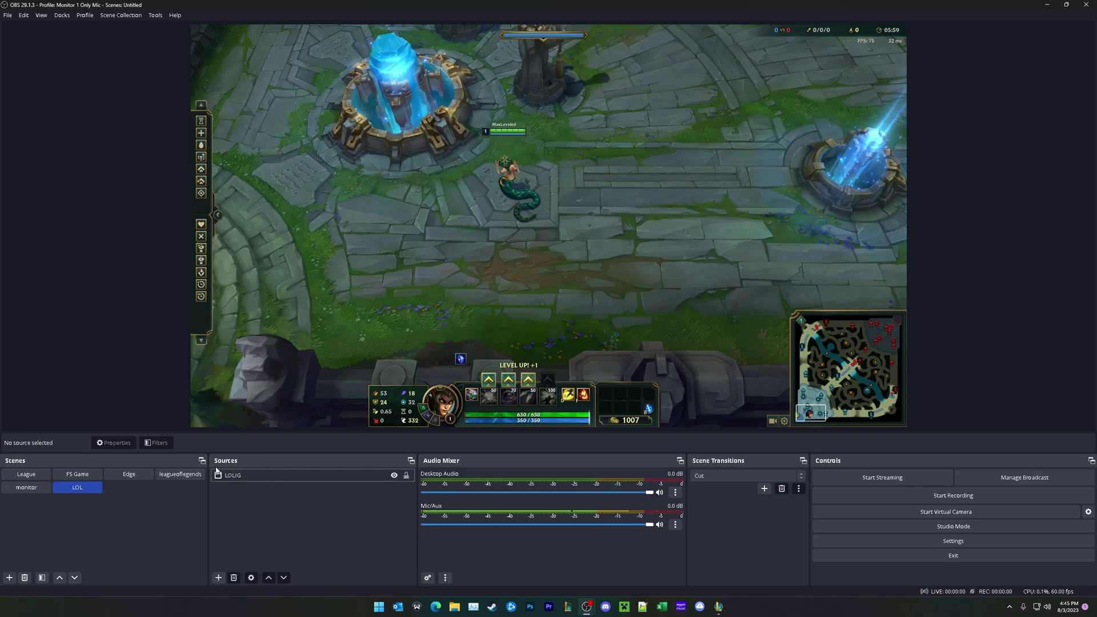
Add Display Capture 2 using the Windows 10 (1903 and up) method, then briefly resize OBS.
left_click(218, 578)
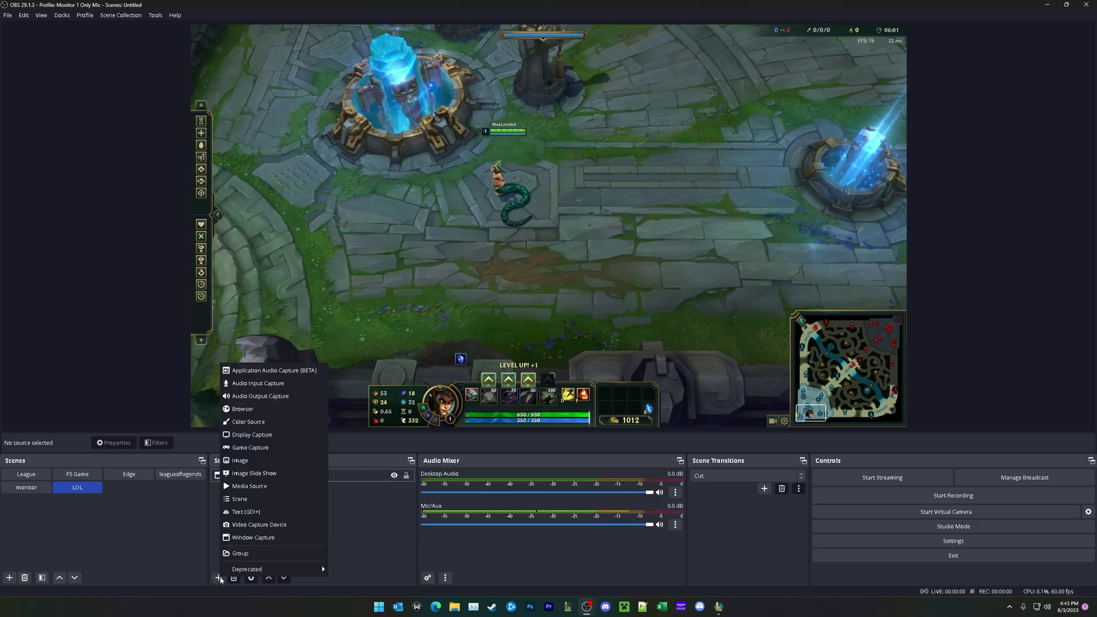
left_click(247, 435)
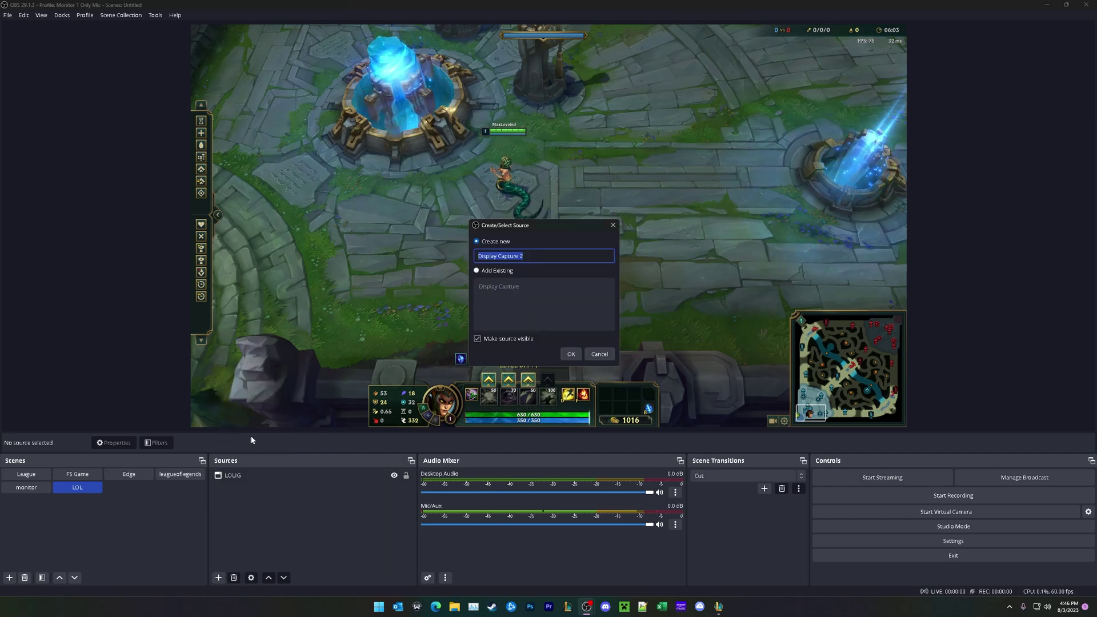
left_click(568, 354)
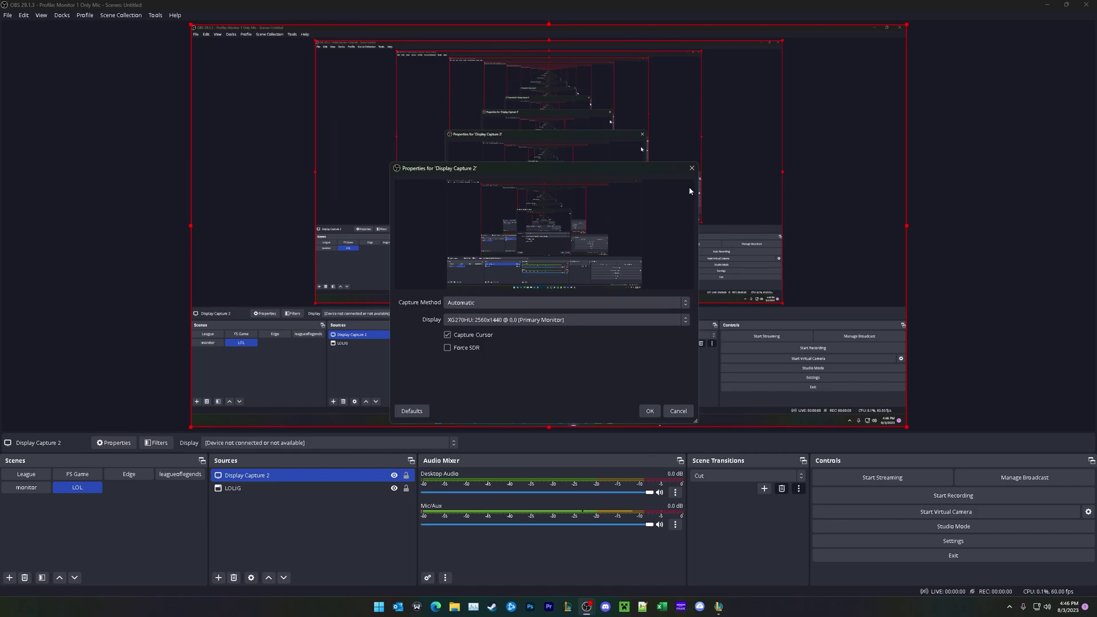
left_click(470, 306)
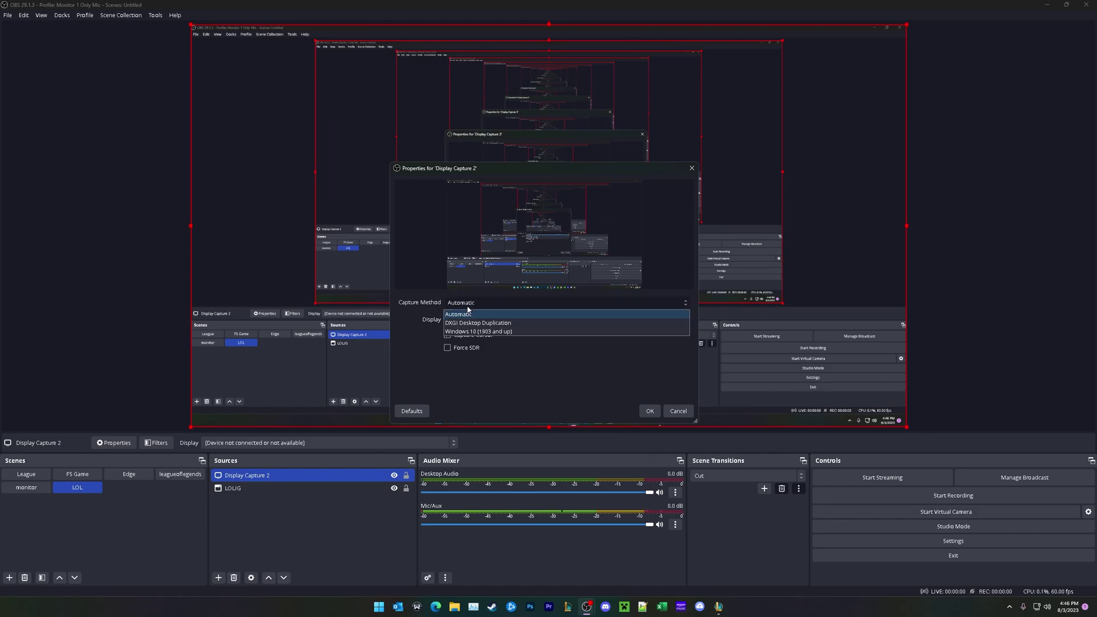
left_click(464, 331)
left_click(650, 410)
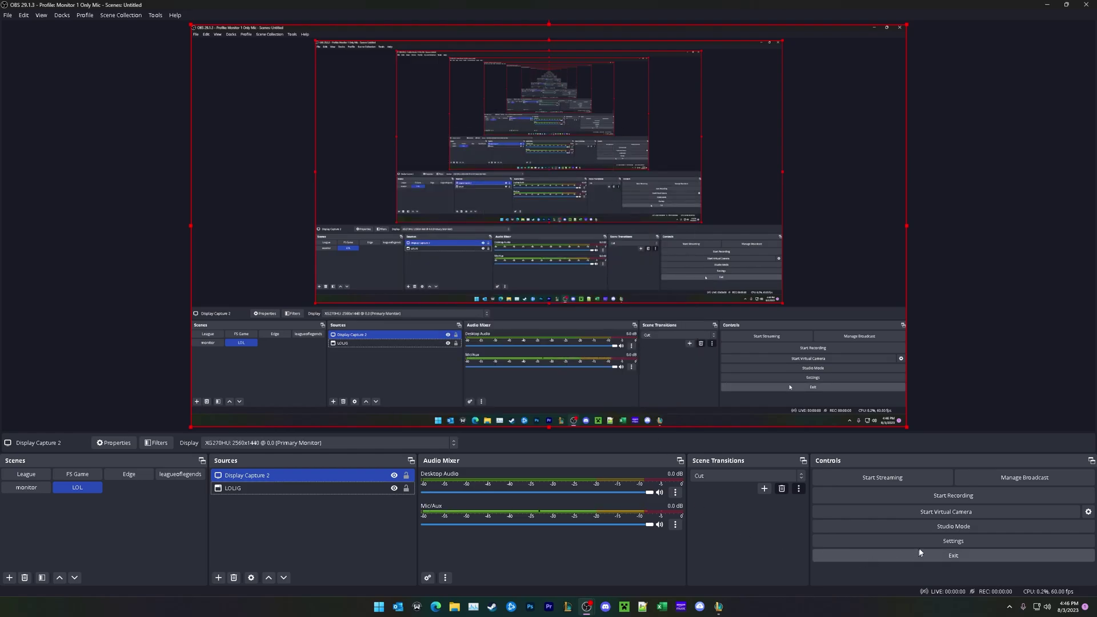
left_click_drag(891, 5, 761, 94)
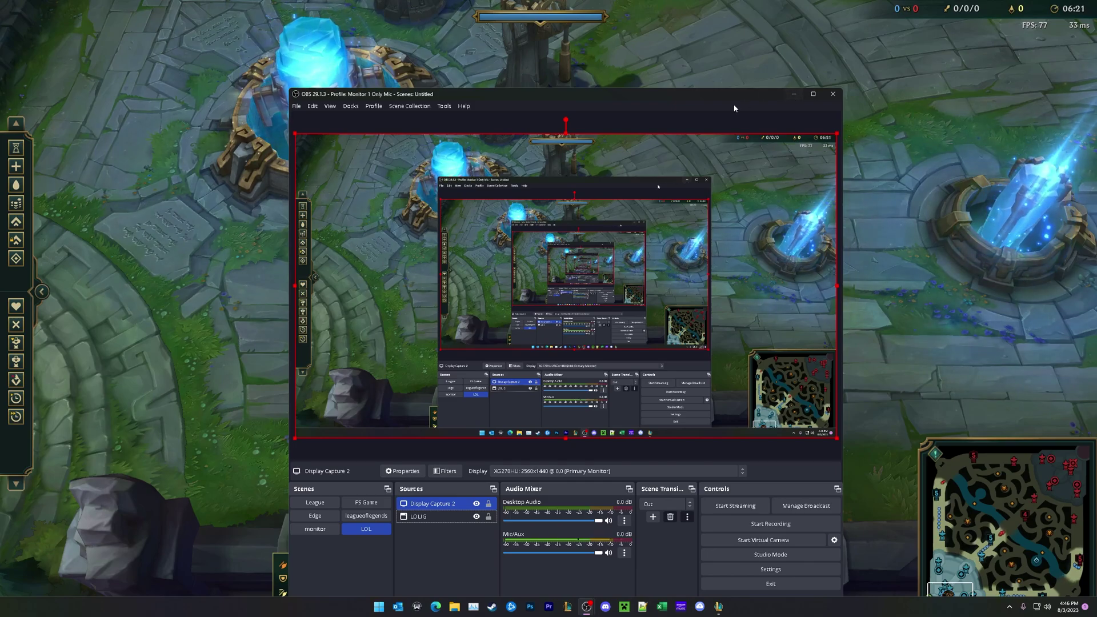
double_click(732, 94)
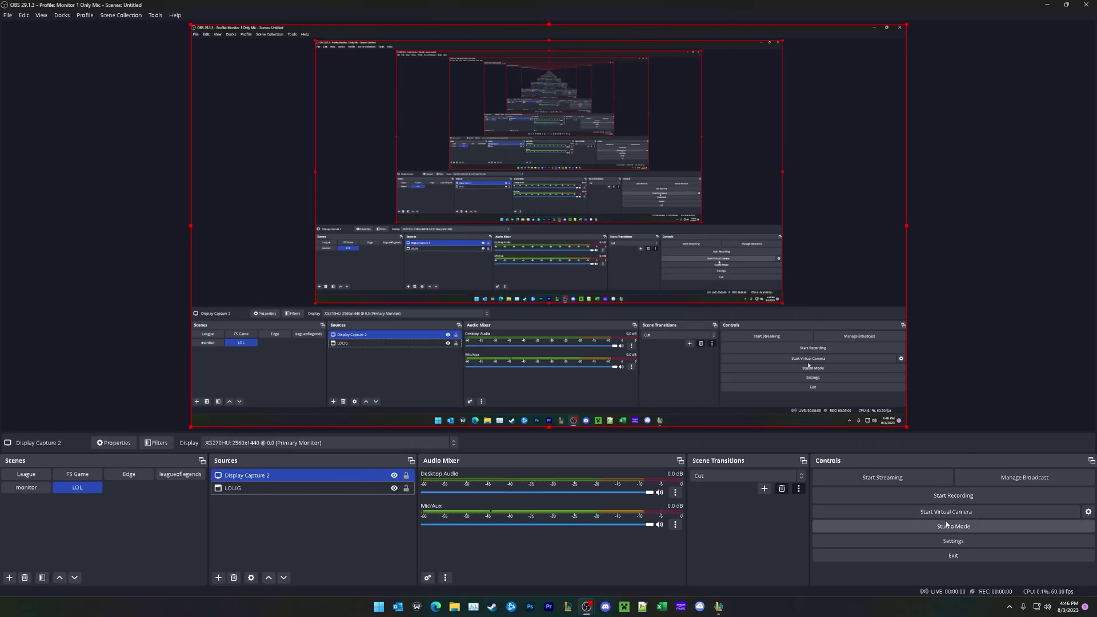
Glance at the OBS Settings General page, then delete the Display Capture 2 source.
left_click(951, 541)
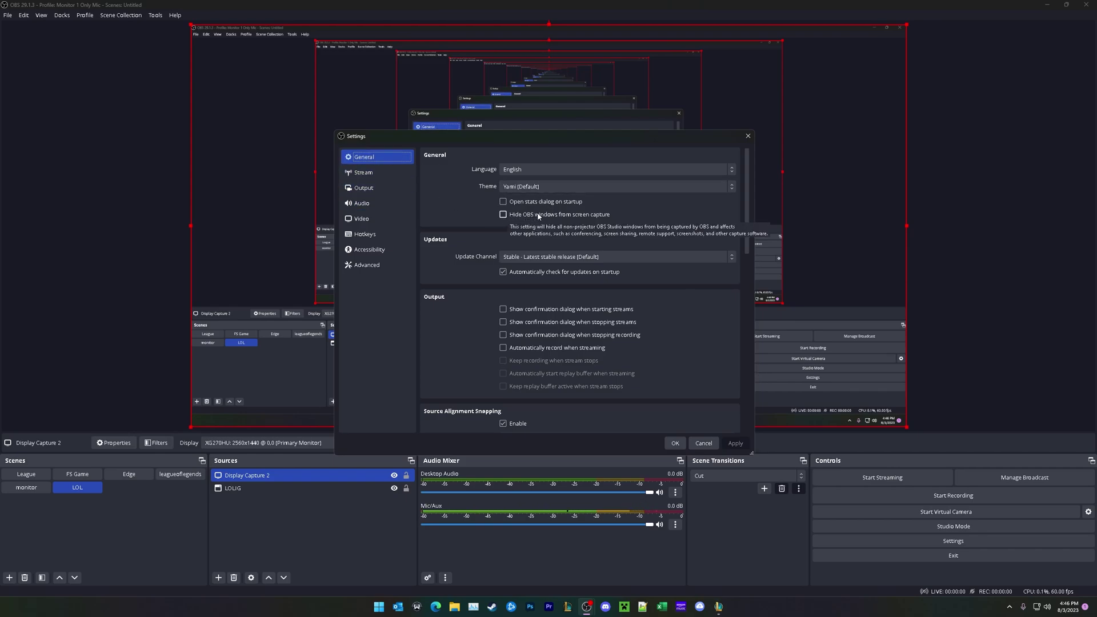
left_click(703, 443)
left_click(297, 476)
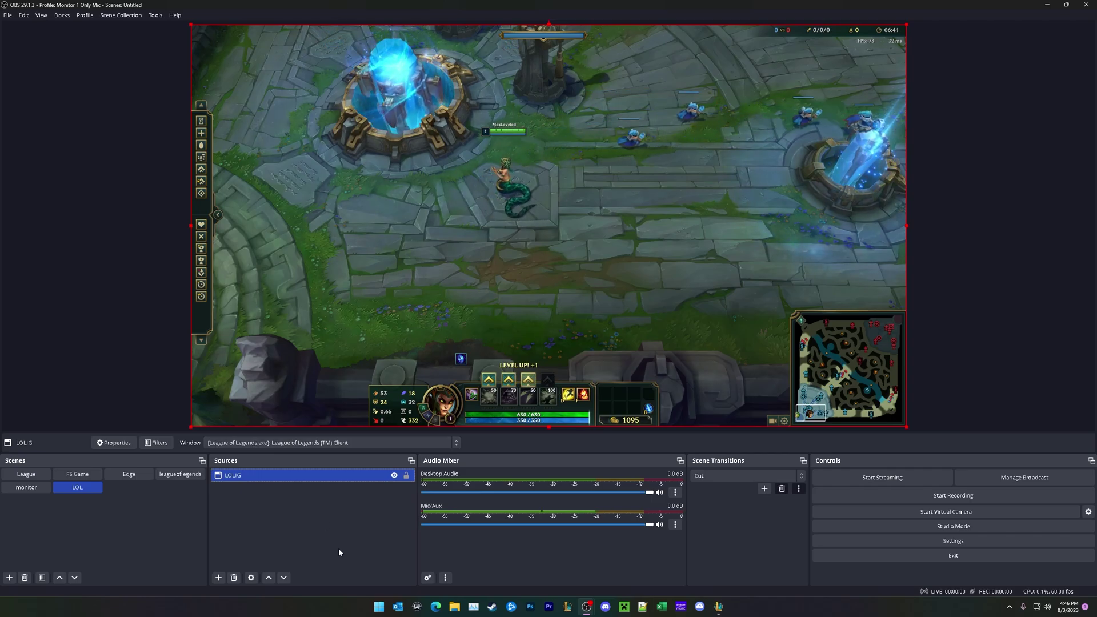
Switch to League and leave the current match through the in-game menu.
left_click(396, 559)
key("alt+Tab")
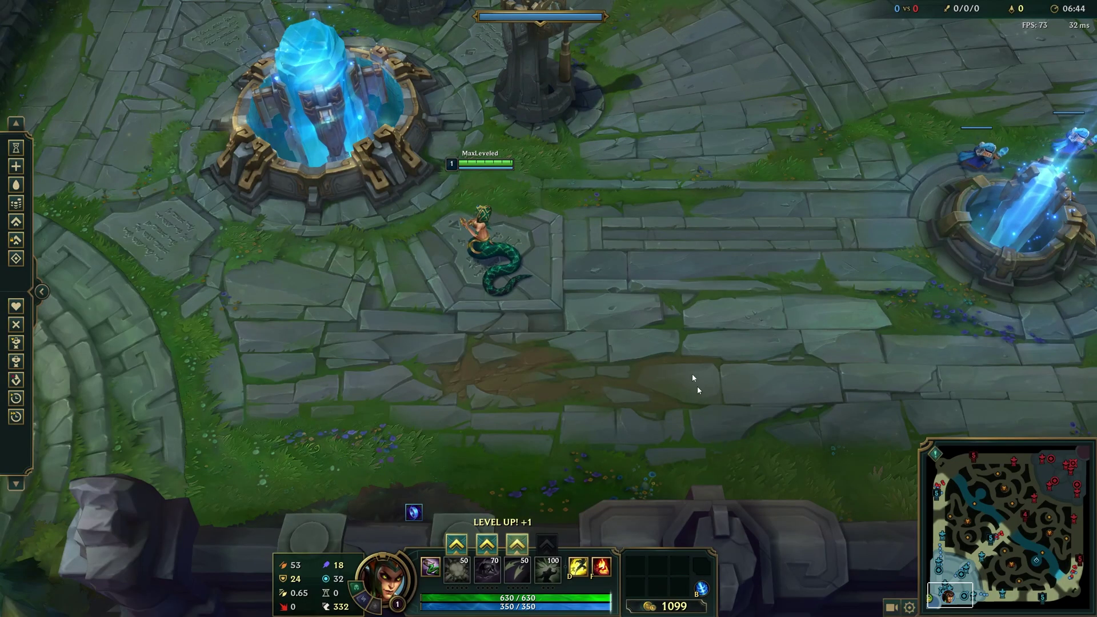
key("Escape")
left_click(357, 480)
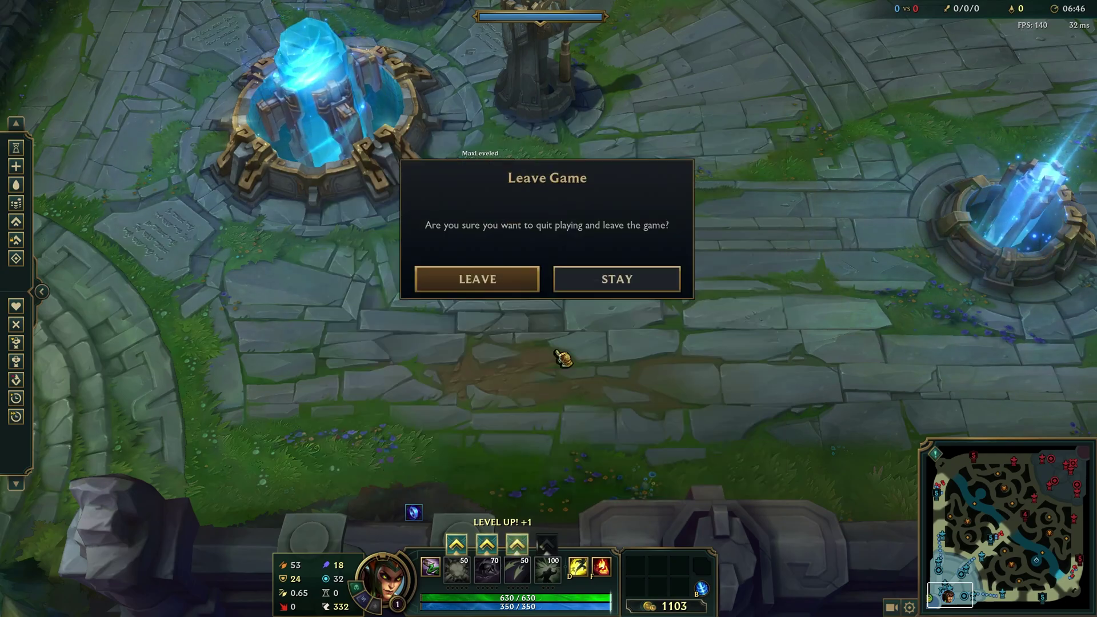
left_click(516, 276)
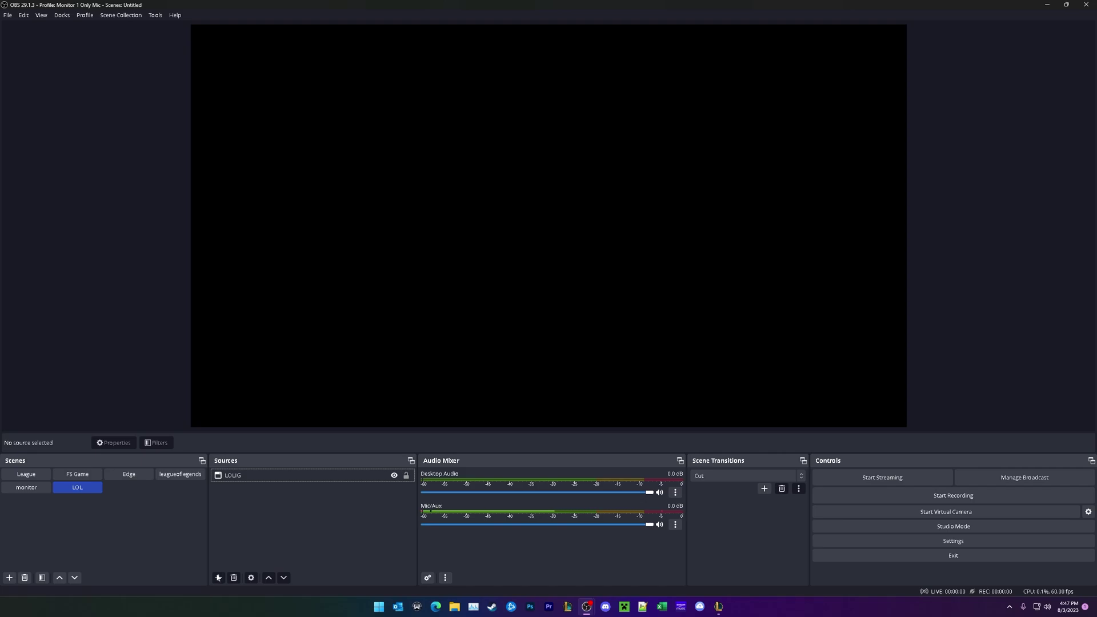
Add a Window Capture source named LOLSTORE.
left_click(218, 577)
left_click(234, 540)
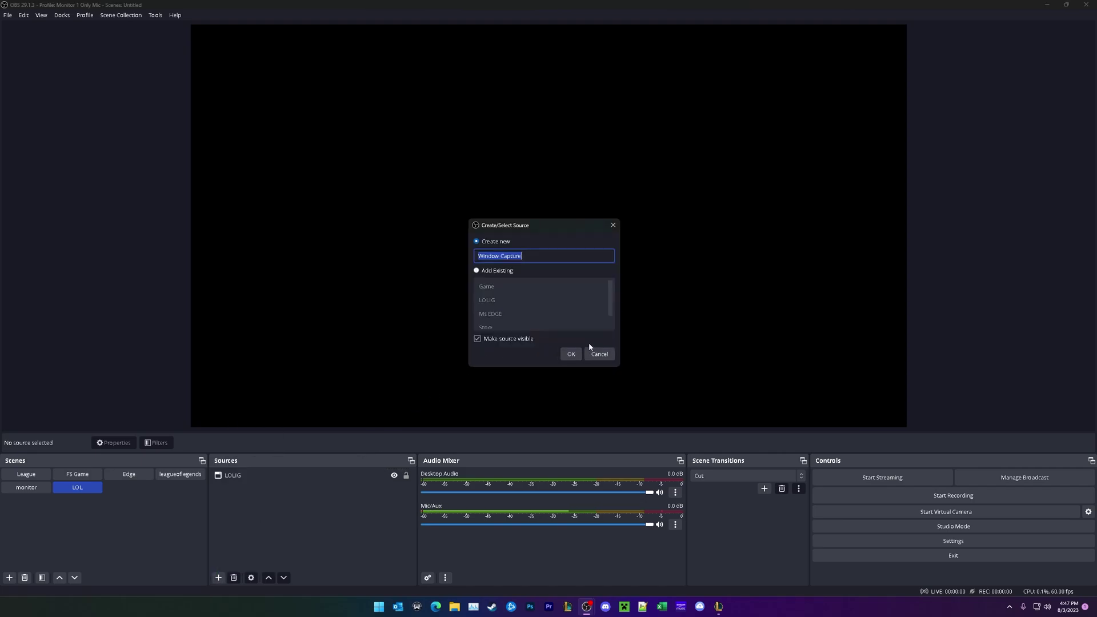
type("LOLSTORE")
key("Return")
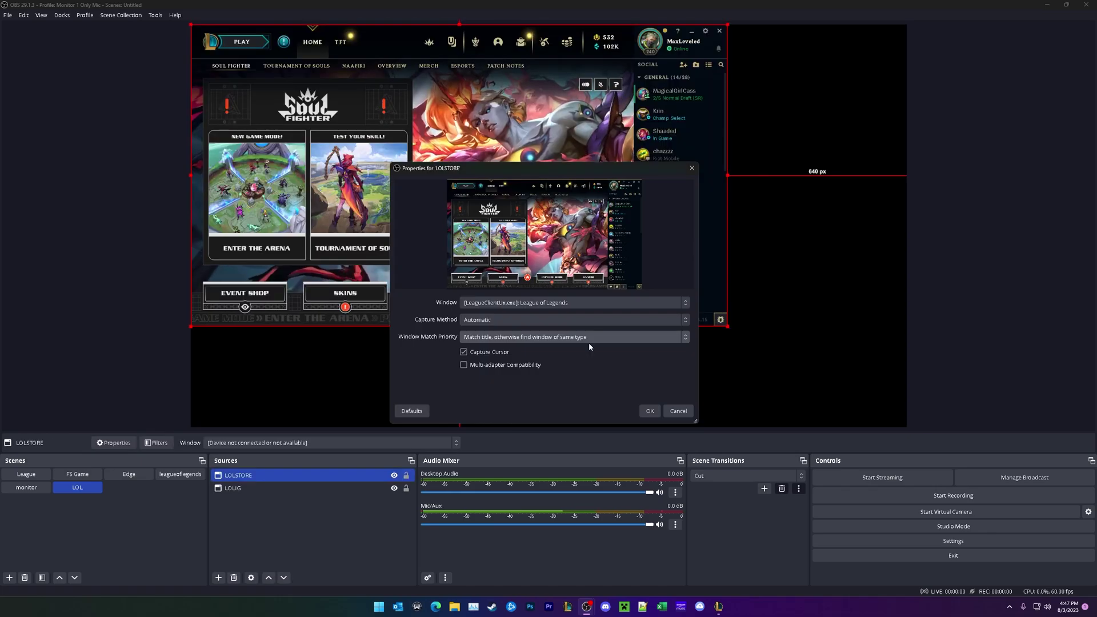
Capture the League client with Windows 10 (1903 and up) and same-executable matching.
left_click(489, 302)
left_click(489, 302)
left_click(483, 320)
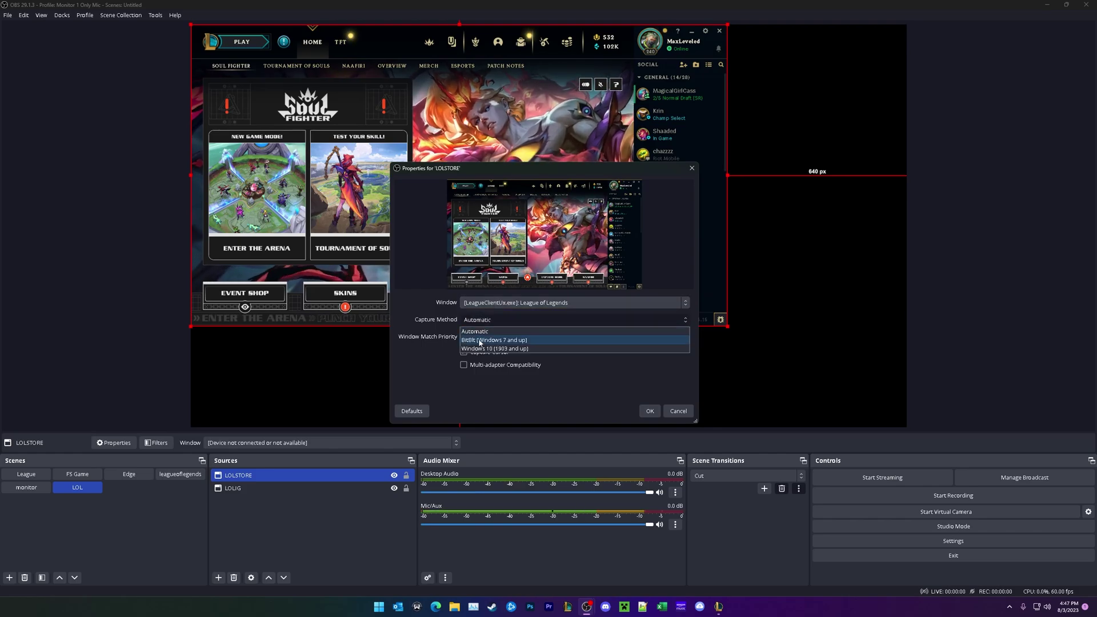
left_click(481, 349)
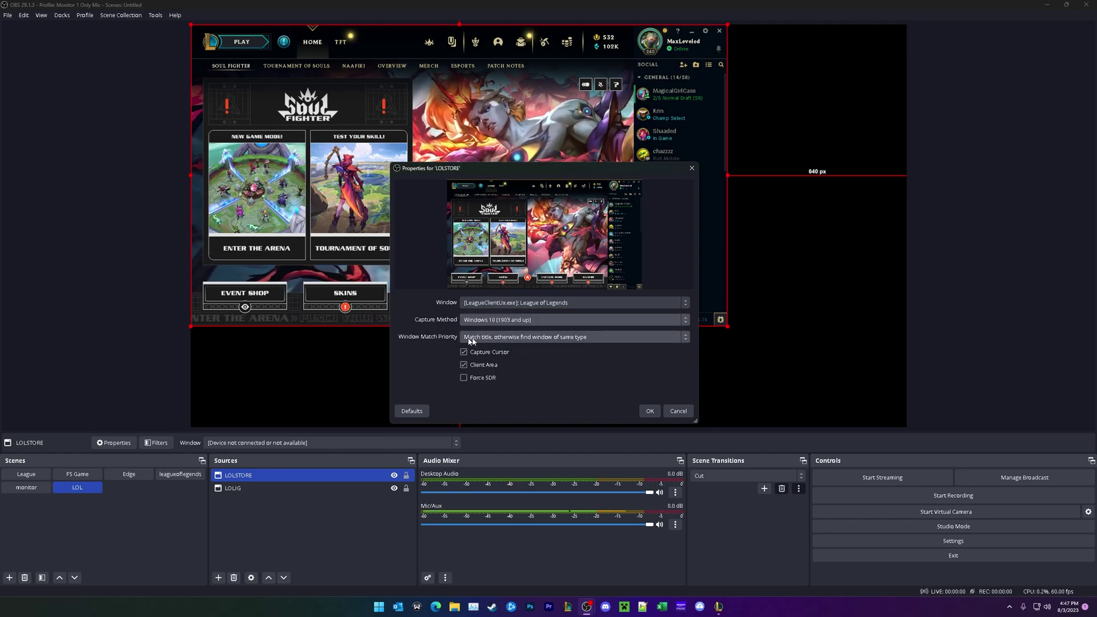
left_click(487, 337)
left_click(587, 366)
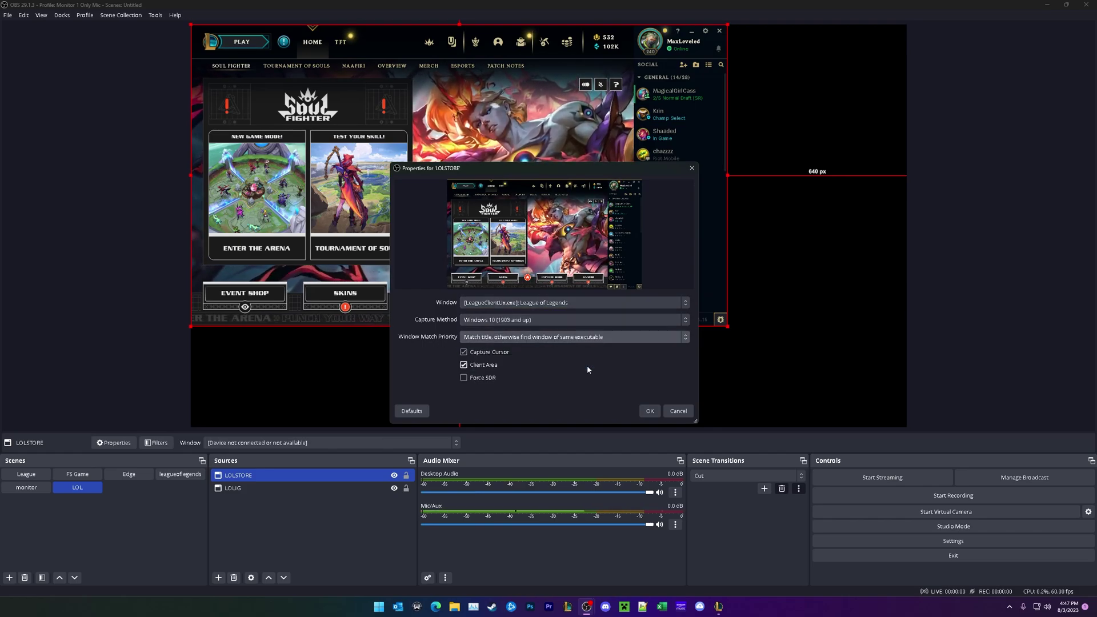
left_click(650, 411)
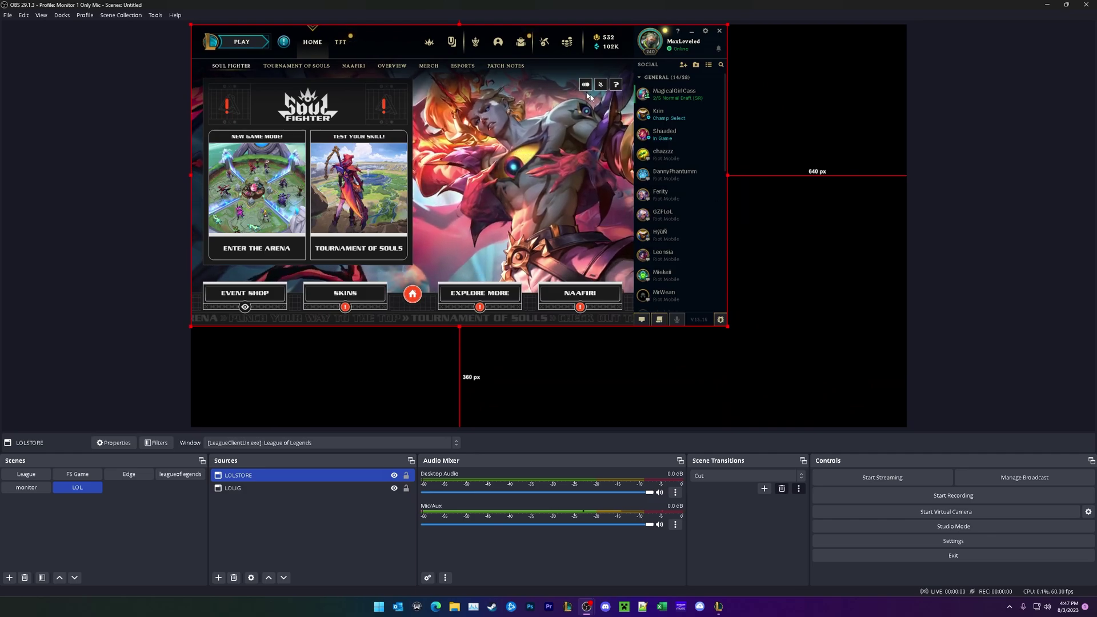
Stretch the League client capture from its bottom-right corner to fill the full canvas.
left_click(798, 350)
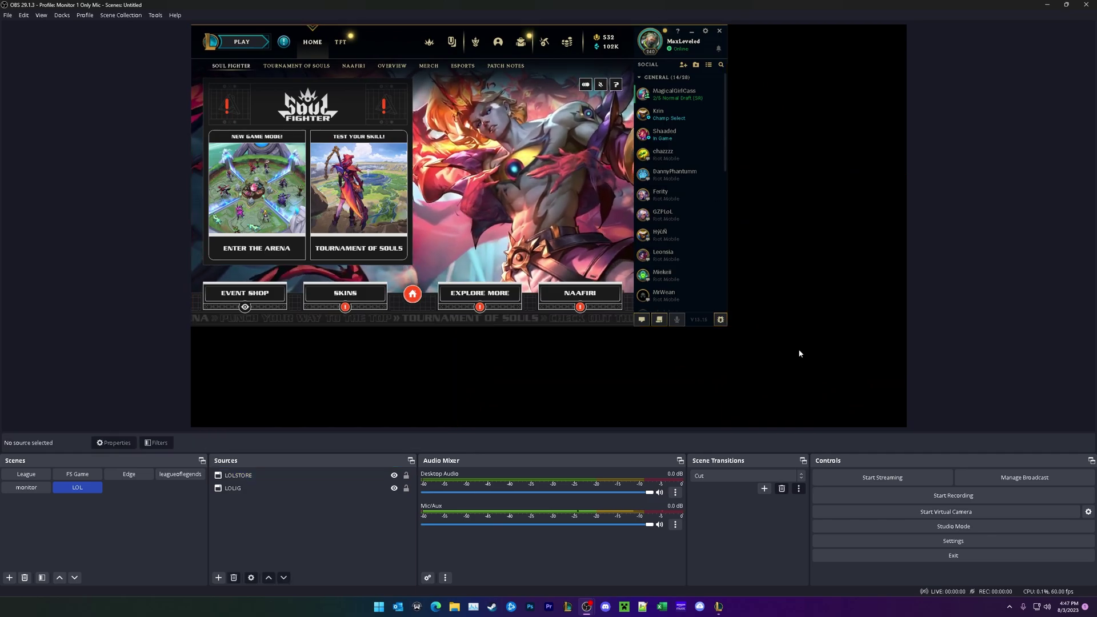
left_click(575, 173)
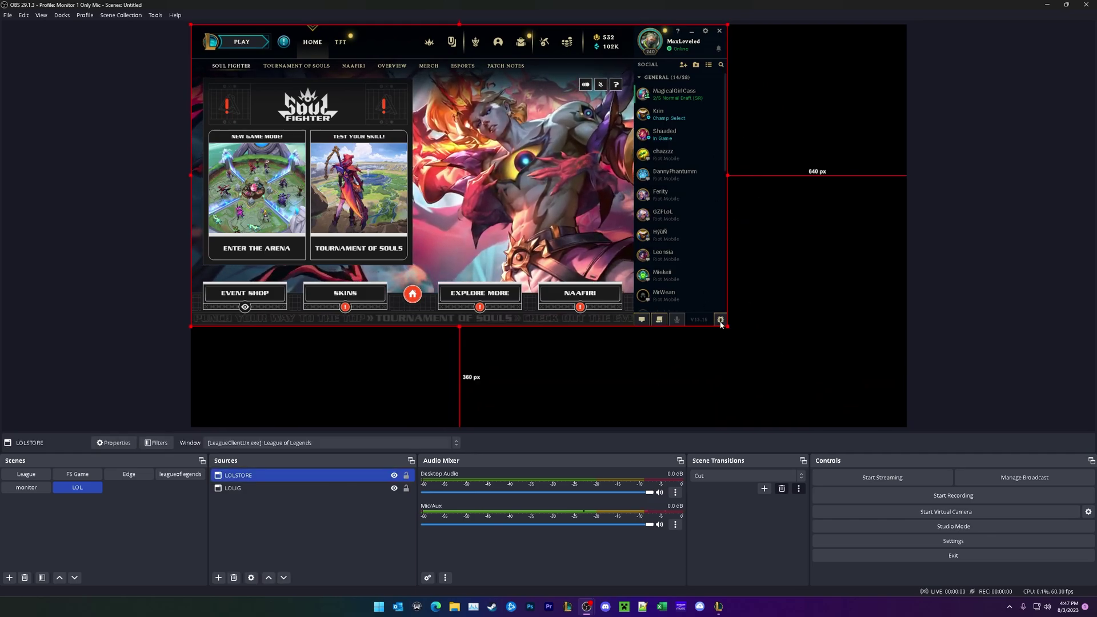
left_click_drag(727, 326, 908, 418)
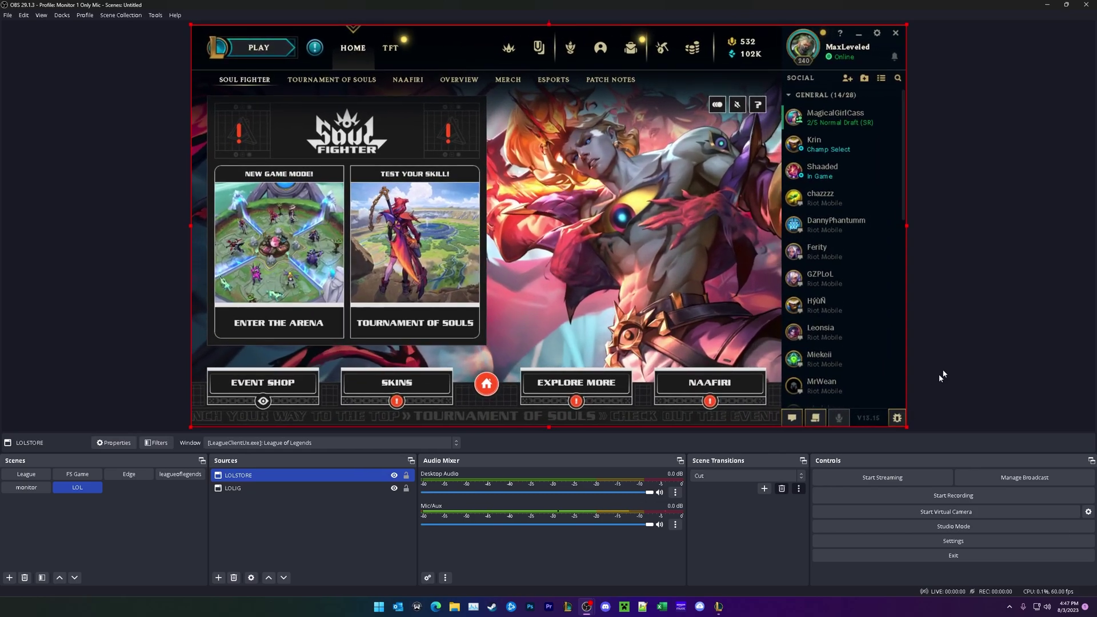
mouse_move(608, 257)
left_mouse_down()
mouse_move(495, 258)
mouse_move(681, 260)
mouse_move(608, 257)
left_mouse_up()
left_click(1022, 301)
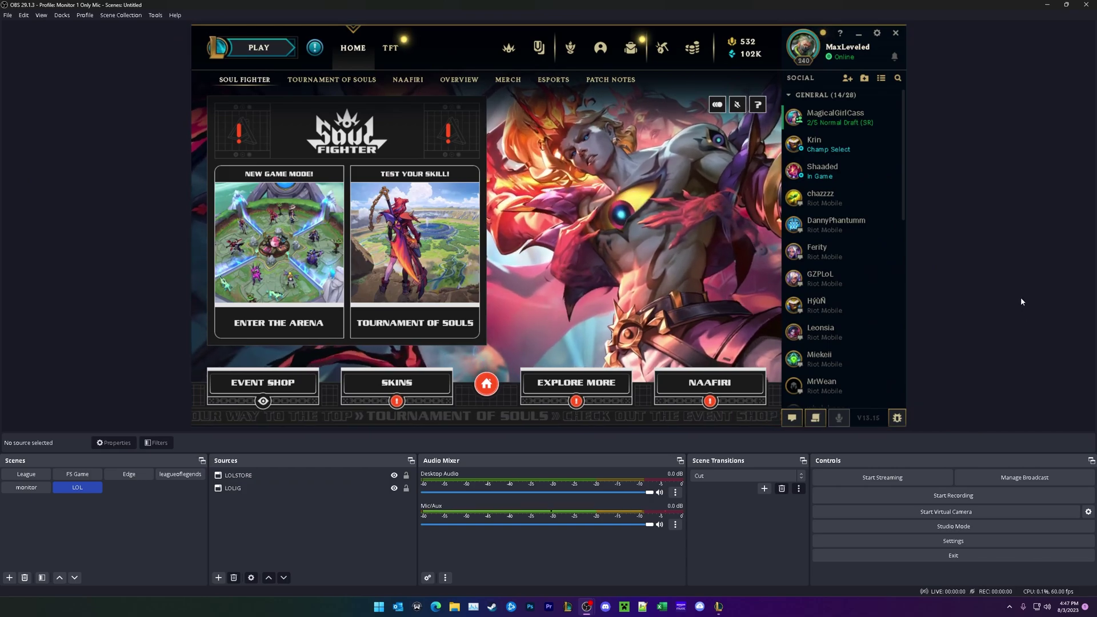
Add a Text (GDI+) source named WATERMARK.
left_click(219, 577)
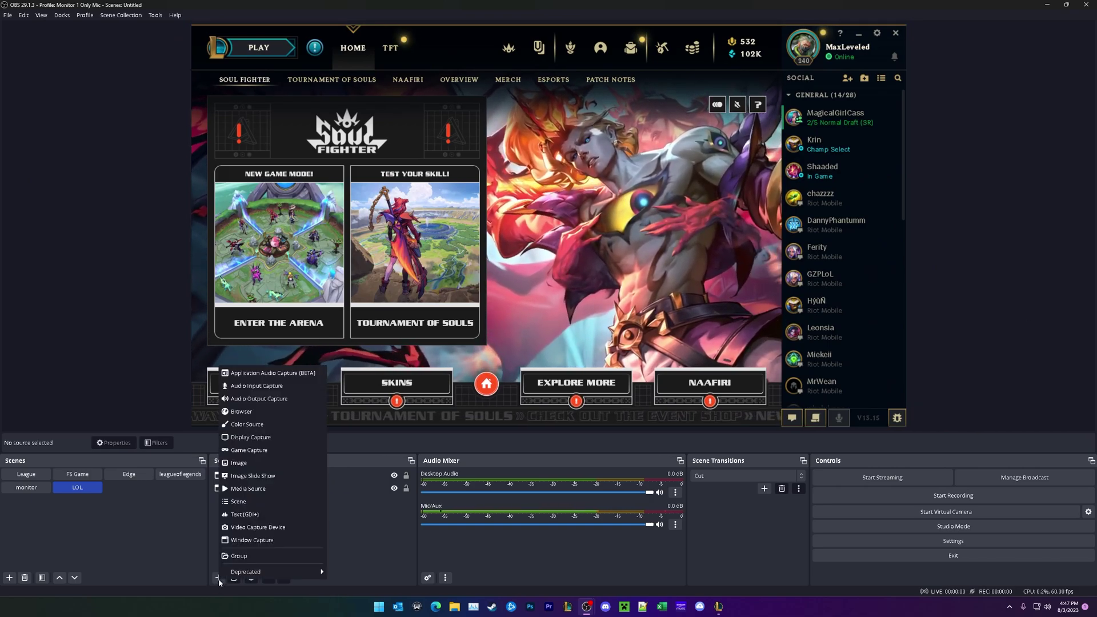
left_click(243, 514)
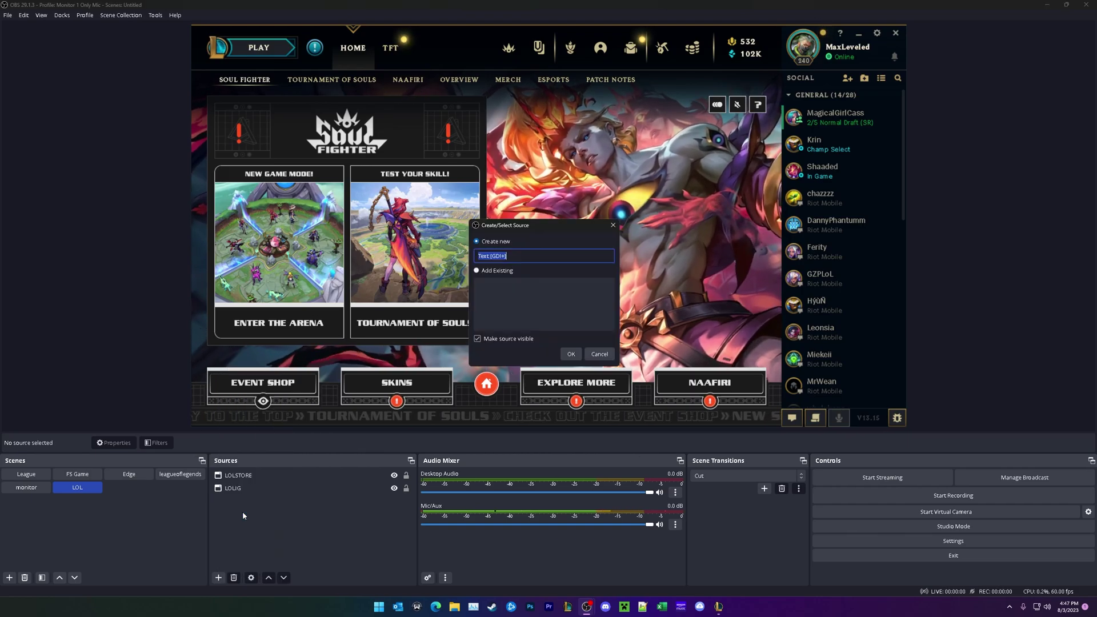
type("WATERMARK")
left_click(571, 354)
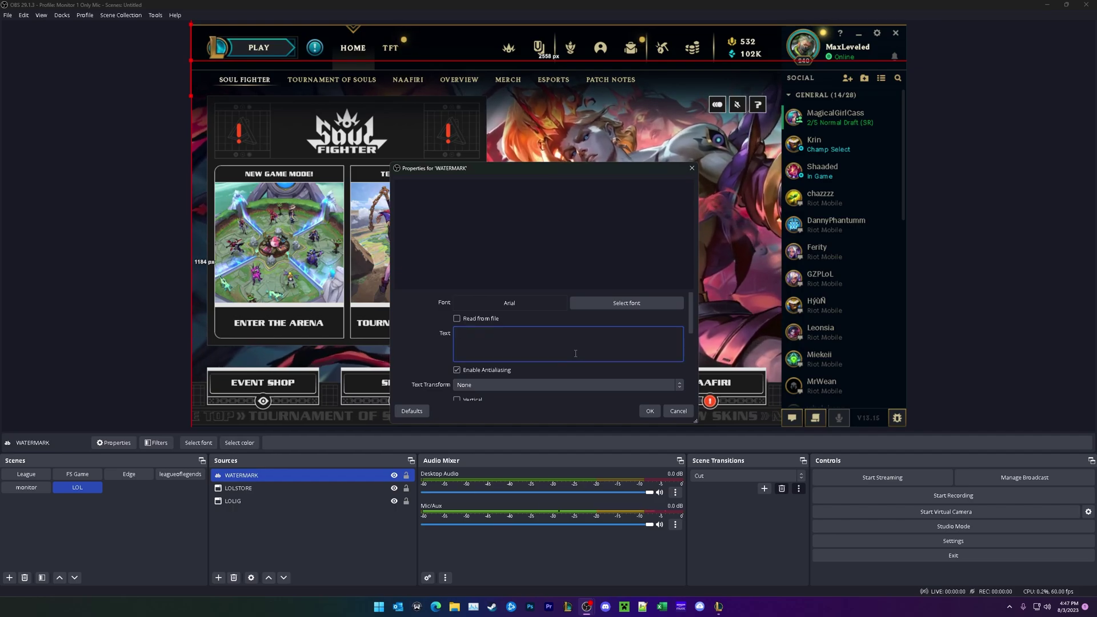
Enter the channel's YouTube URL as the watermark text.
type("YOUTUBE.COM")
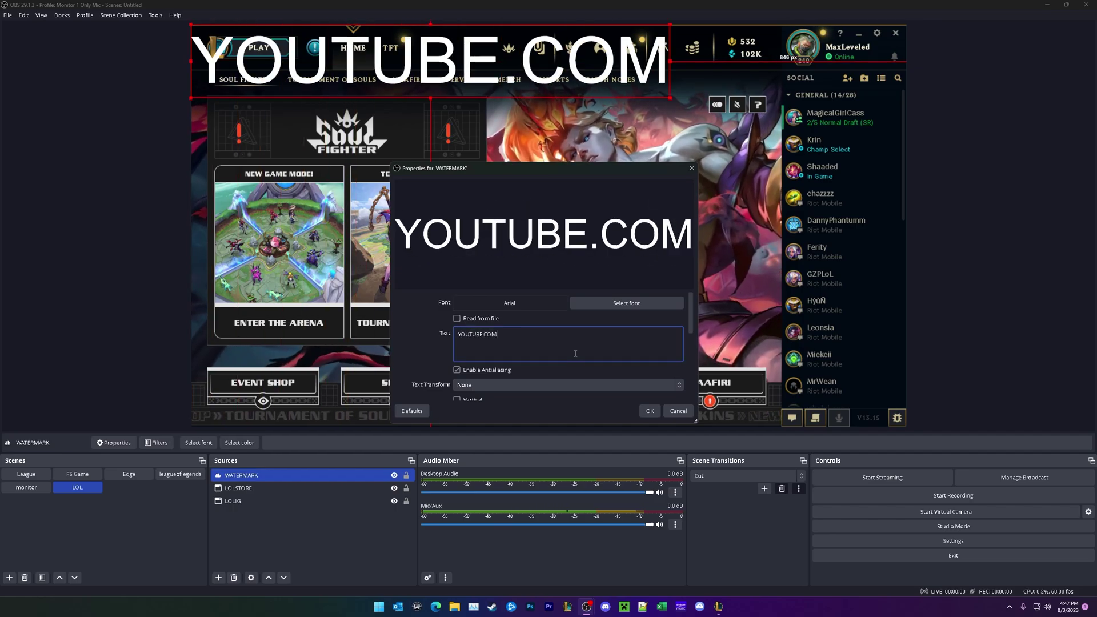
type(".")
key("BackSpace")
type("/@MAXLEVELED")
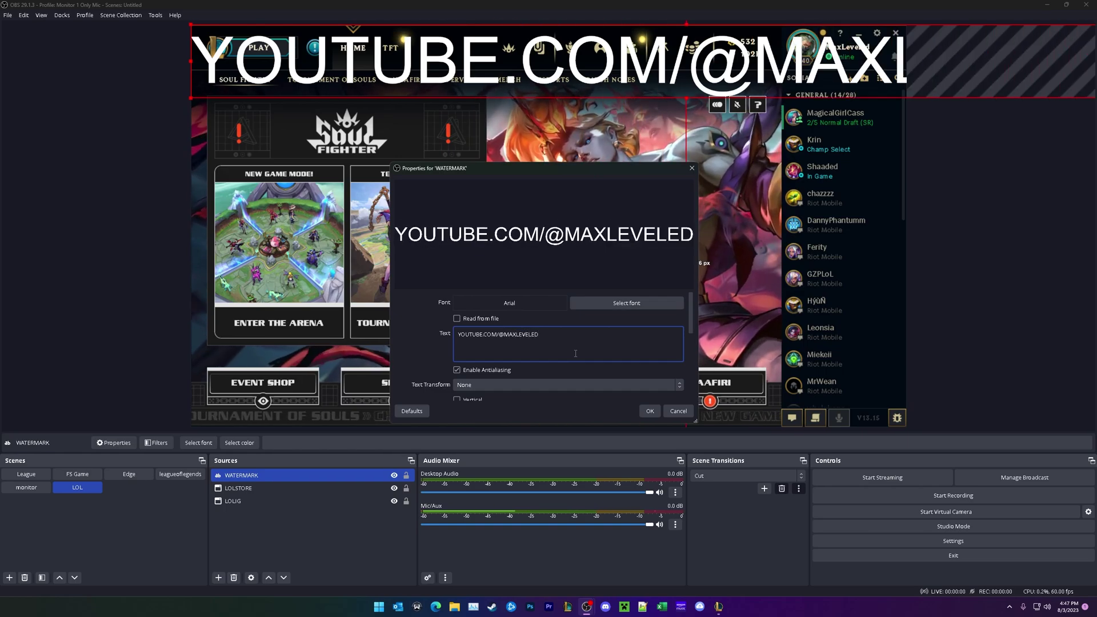
Set the WATERMARK text to Georgia with a black size-6 outline, then move it to the bottom-left.
left_click(638, 304)
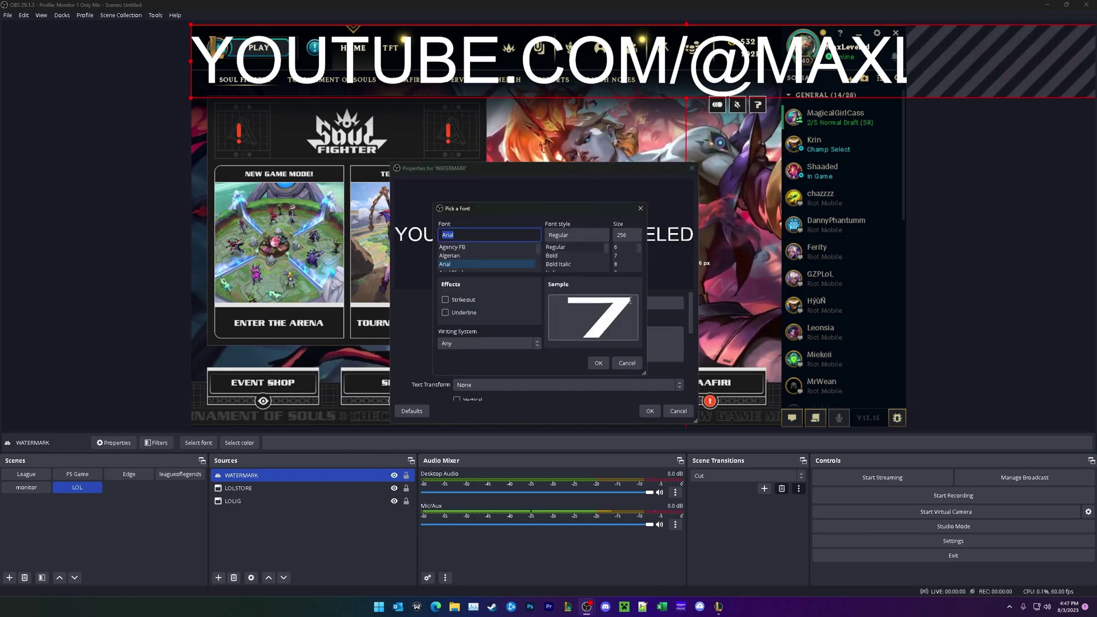
key("Return")
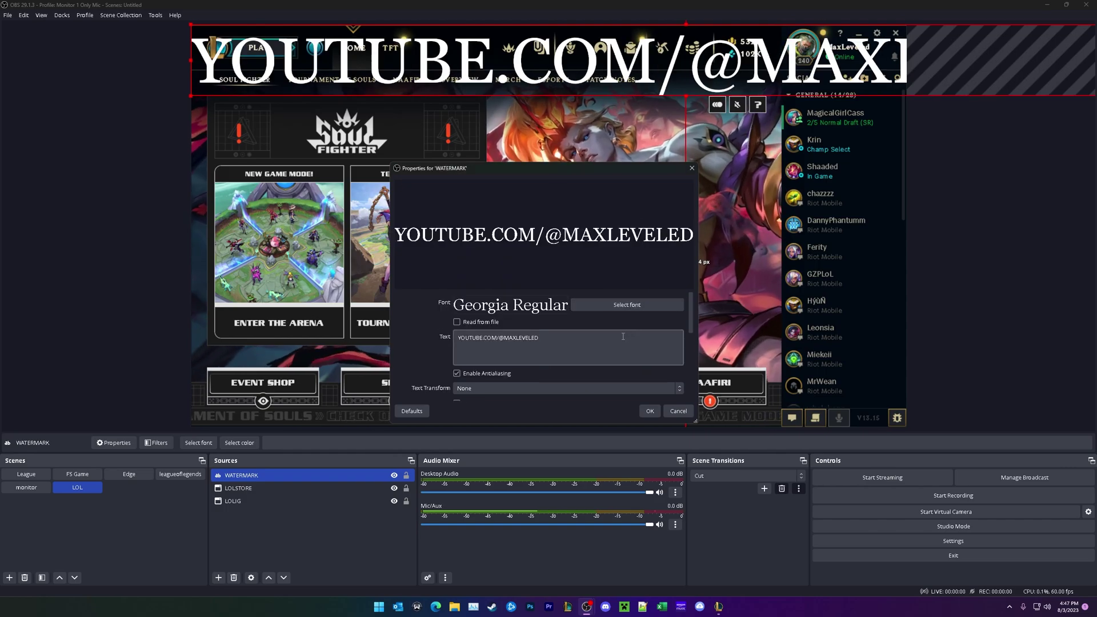
left_click_drag(693, 322, 698, 386)
left_click(464, 377)
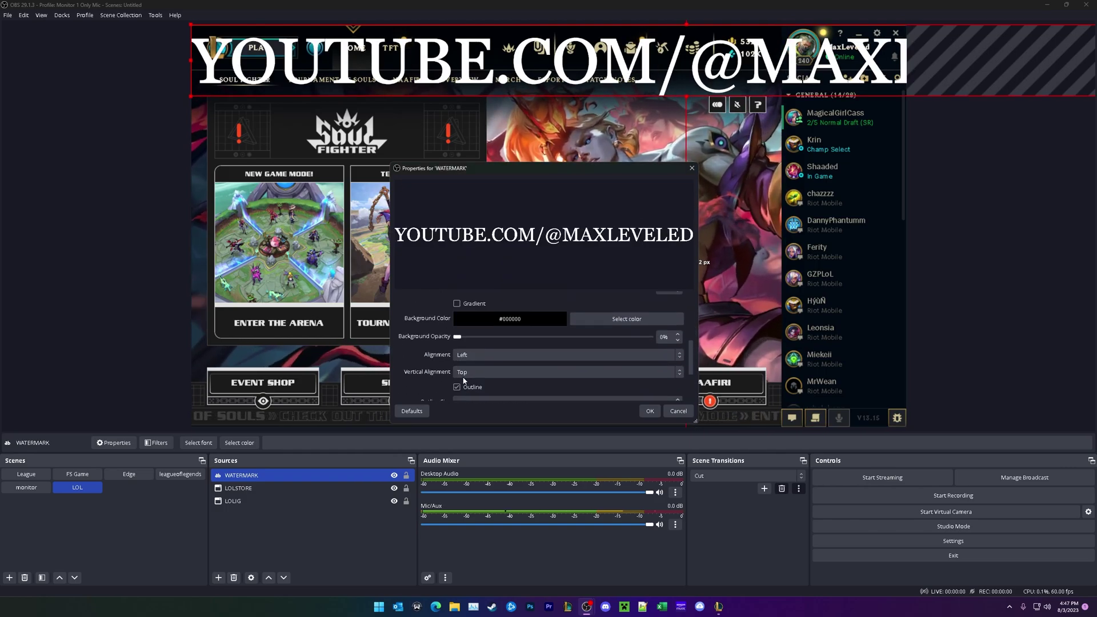
left_click_drag(692, 357, 695, 376)
left_click(677, 343)
left_click(676, 343)
left_click(677, 343)
left_click(677, 343)
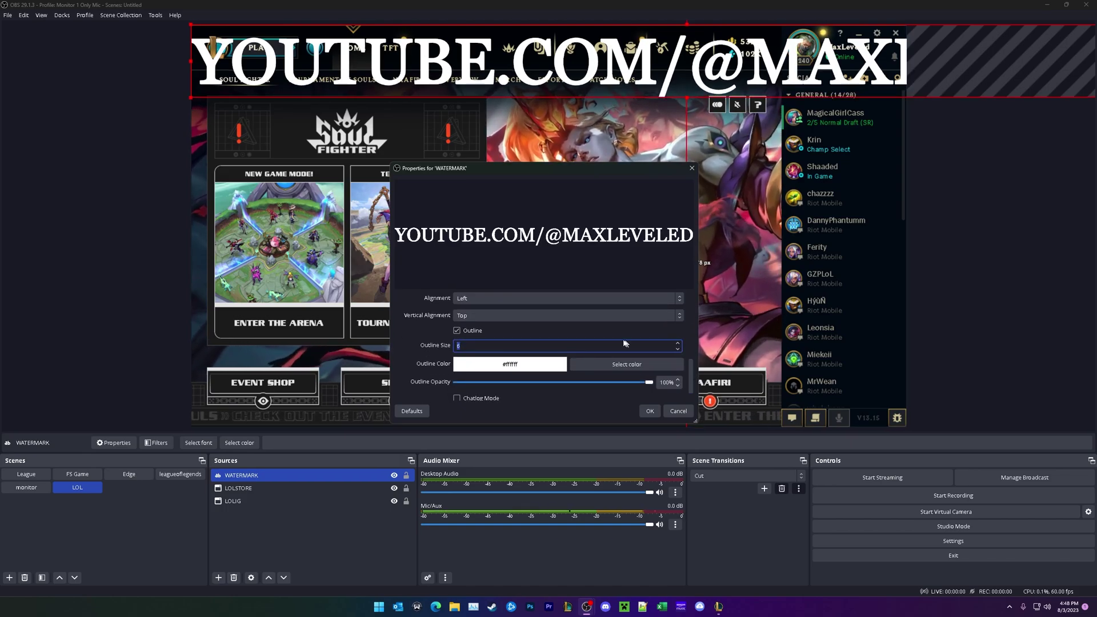
left_click(606, 369)
left_click(436, 215)
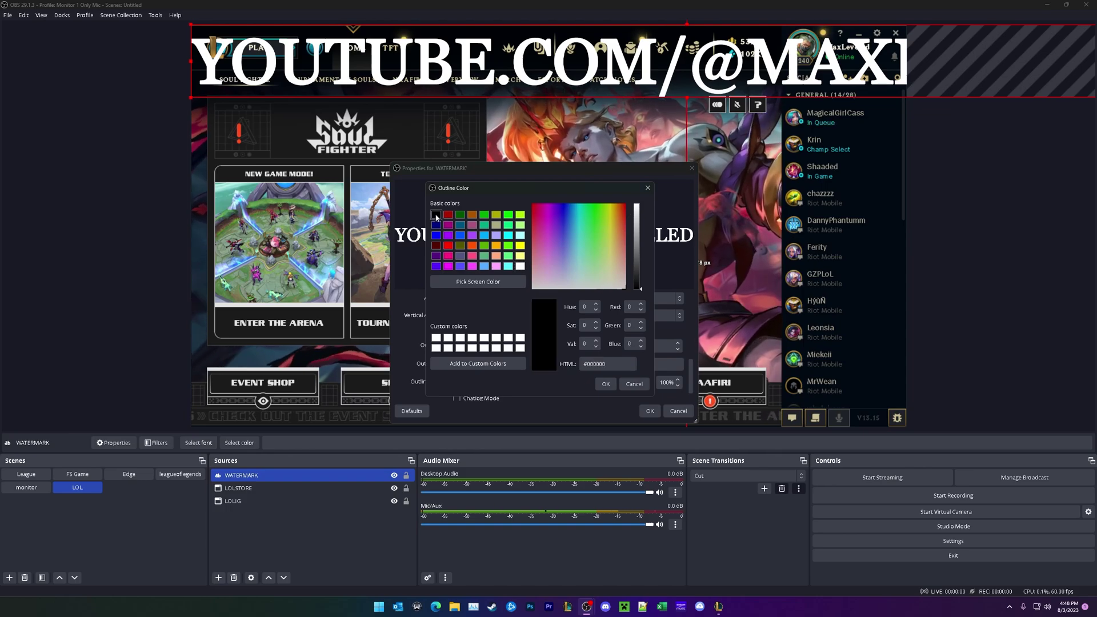
left_click(606, 384)
left_click(649, 410)
left_click_drag(420, 342, 249, 419)
left_click(310, 535)
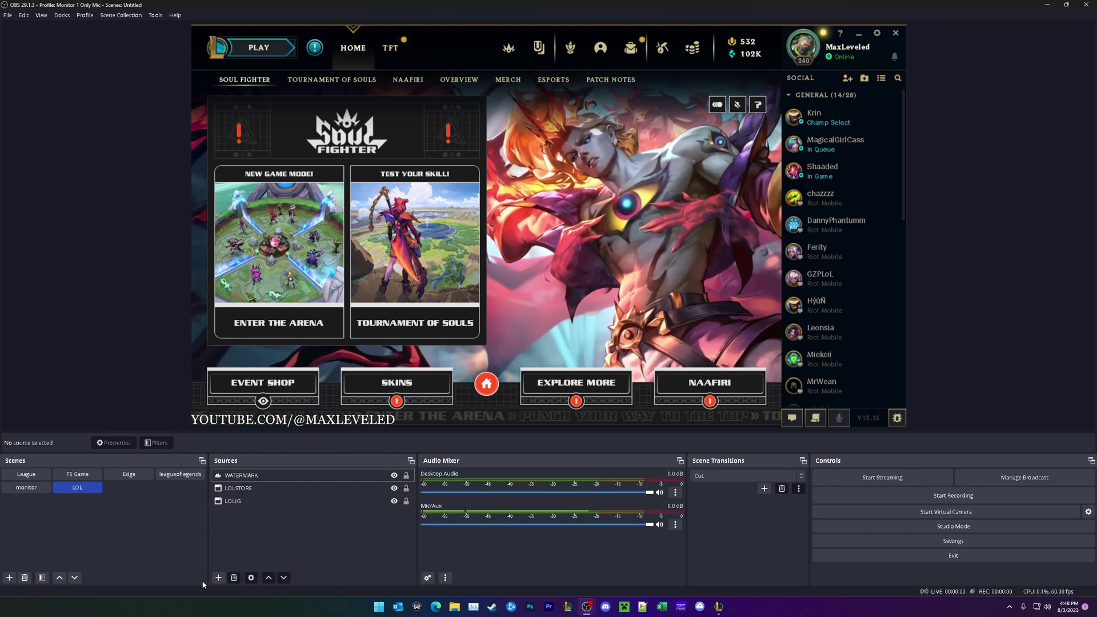
Add an Image source showing the renaissance-armor knight DALL-E image.
left_click(218, 577)
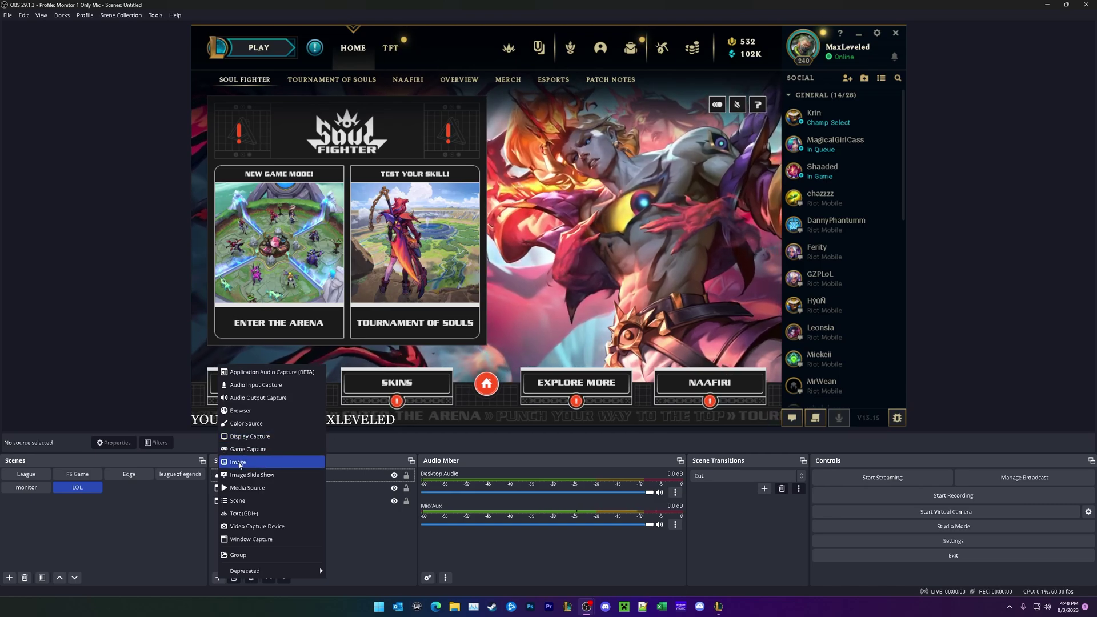
left_click(240, 463)
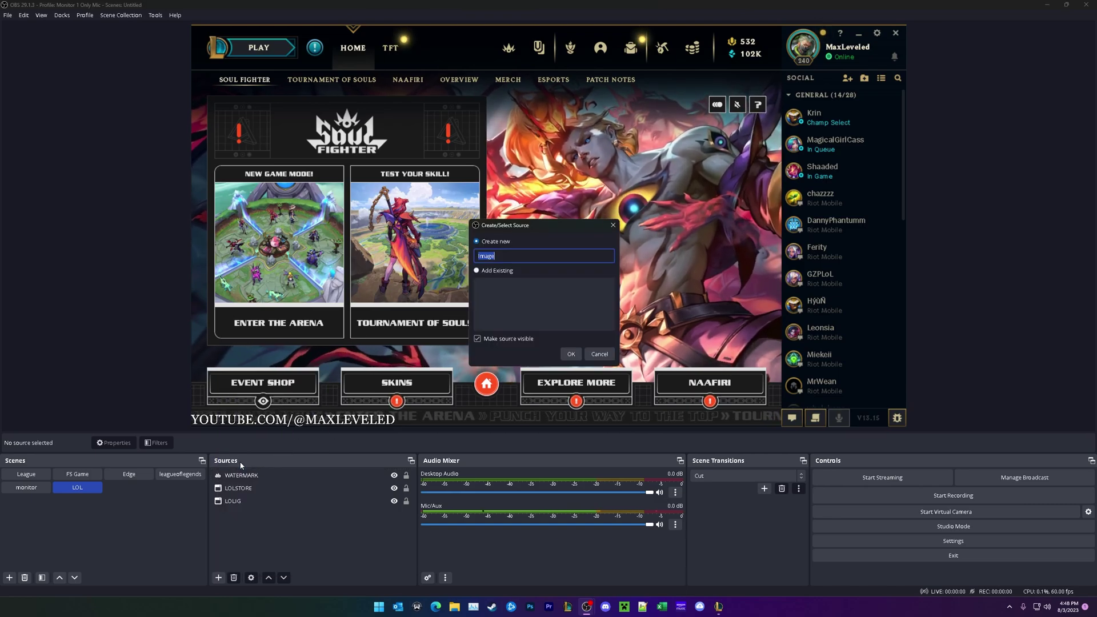
left_click(571, 354)
left_click(673, 303)
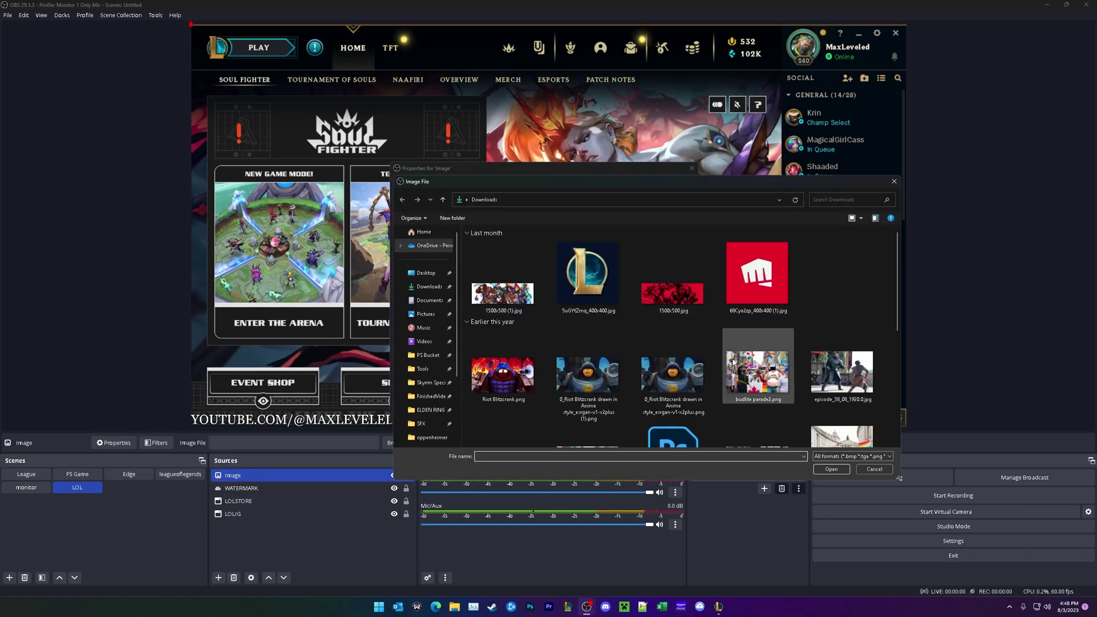
scroll(756, 354, "down", 5)
scroll(787, 364, "up", 2)
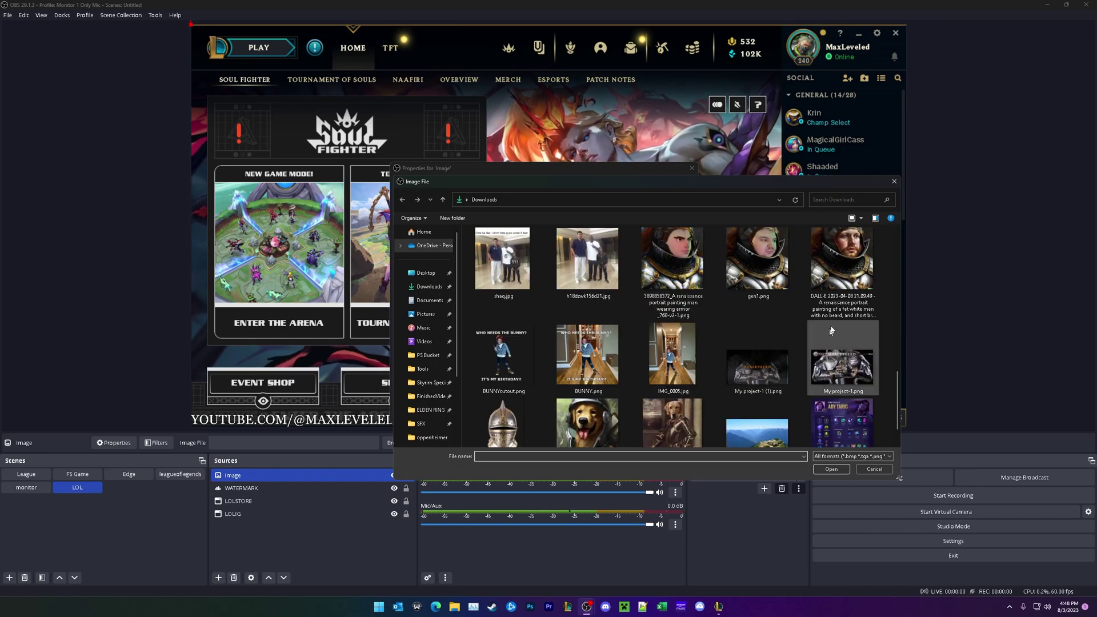
double_click(842, 252)
left_click(650, 411)
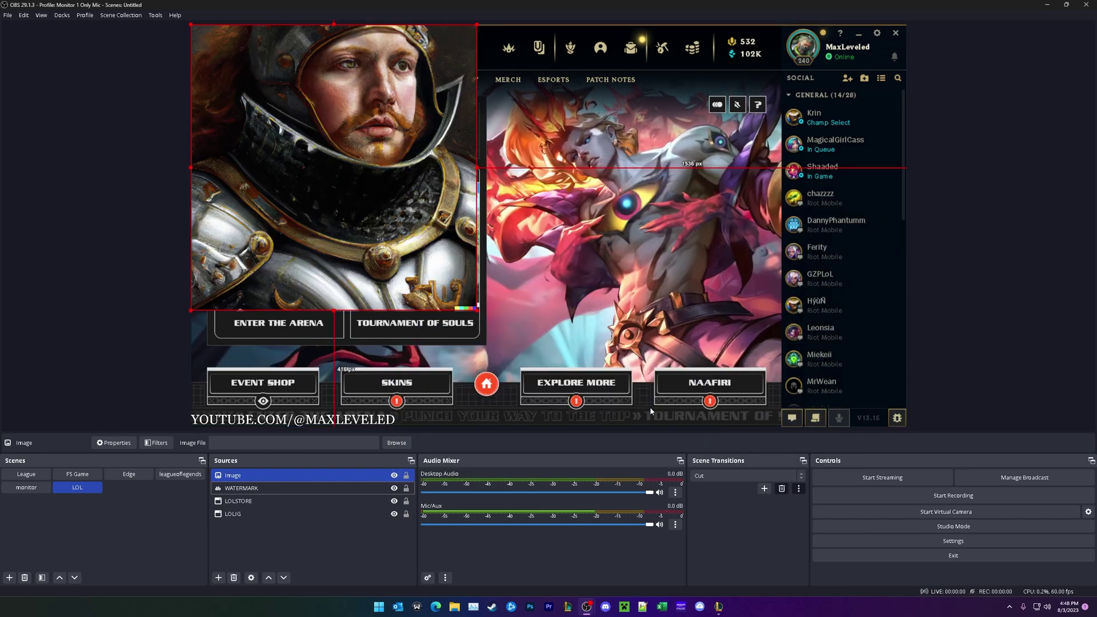
Shrink the knight portrait into the bottom-left corner and place the watermark text beside it.
left_click_drag(379, 154, 401, 236)
left_click_drag(498, 109, 289, 319)
left_click_drag(322, 420, 415, 422)
left_click_drag(265, 356, 241, 390)
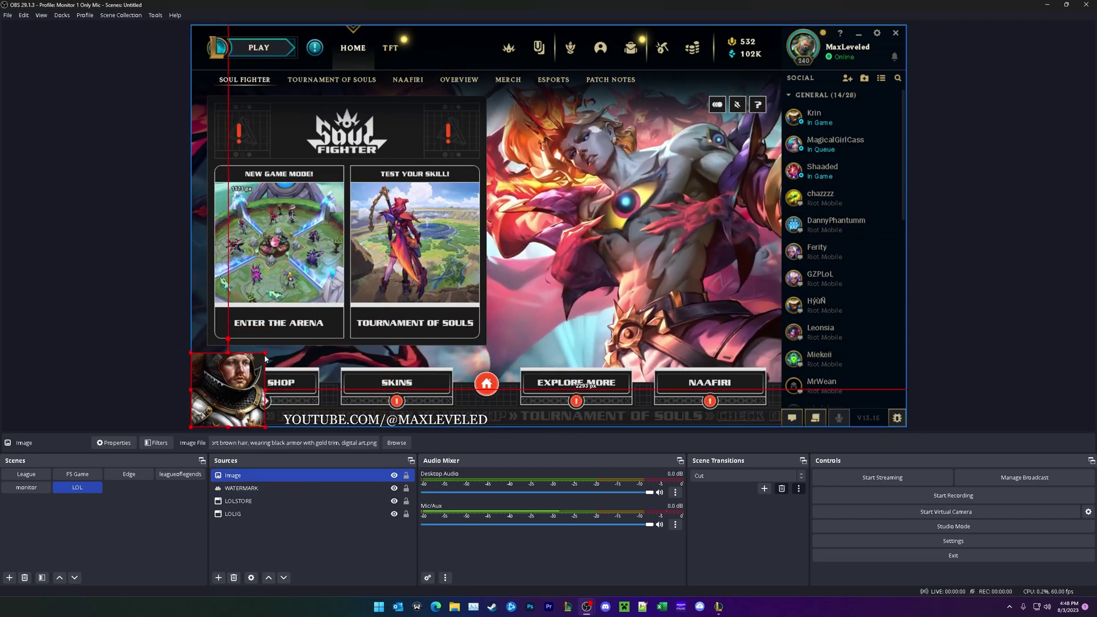
left_click_drag(264, 354, 235, 382)
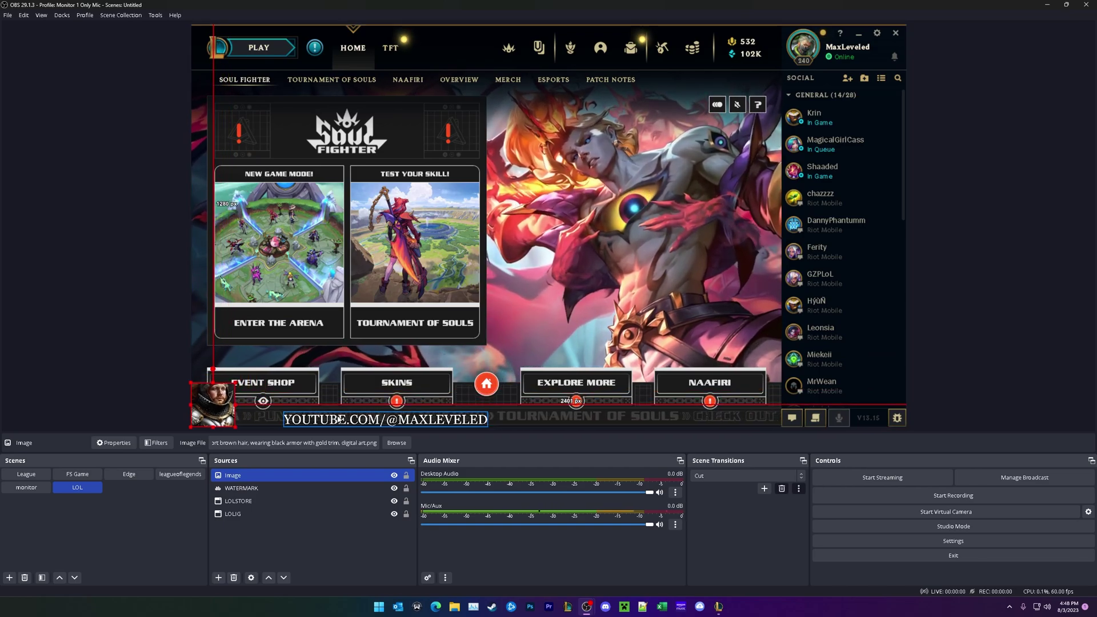
left_click_drag(339, 420, 290, 420)
left_click(232, 514)
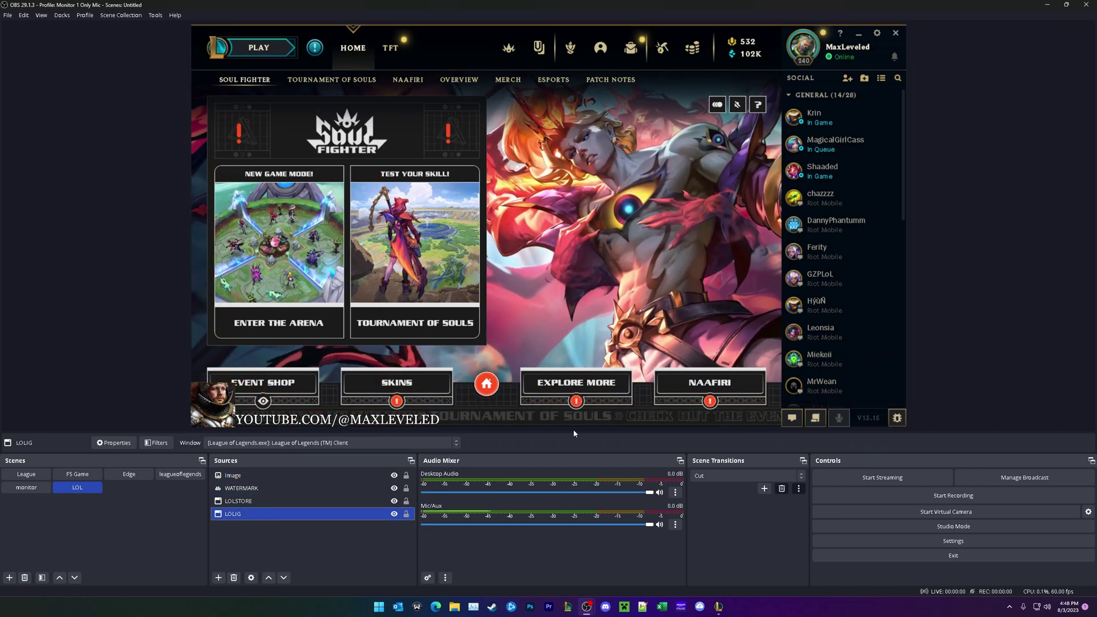
Add a Video Capture Device source with a custom 1920x1080 resolution.
left_click(217, 577)
left_click(251, 523)
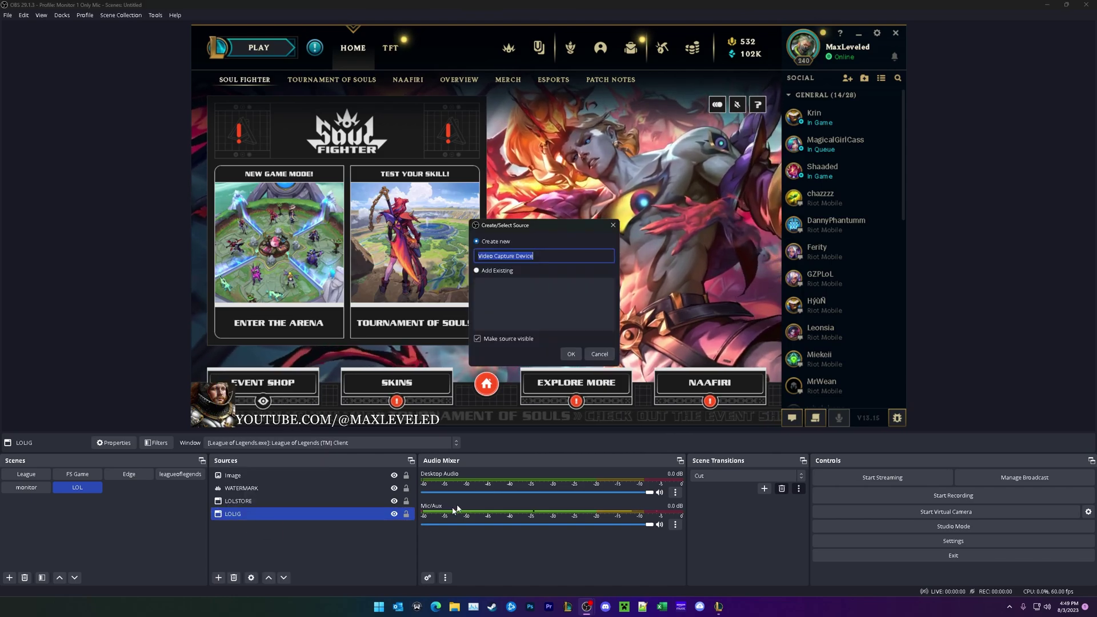
left_click(570, 354)
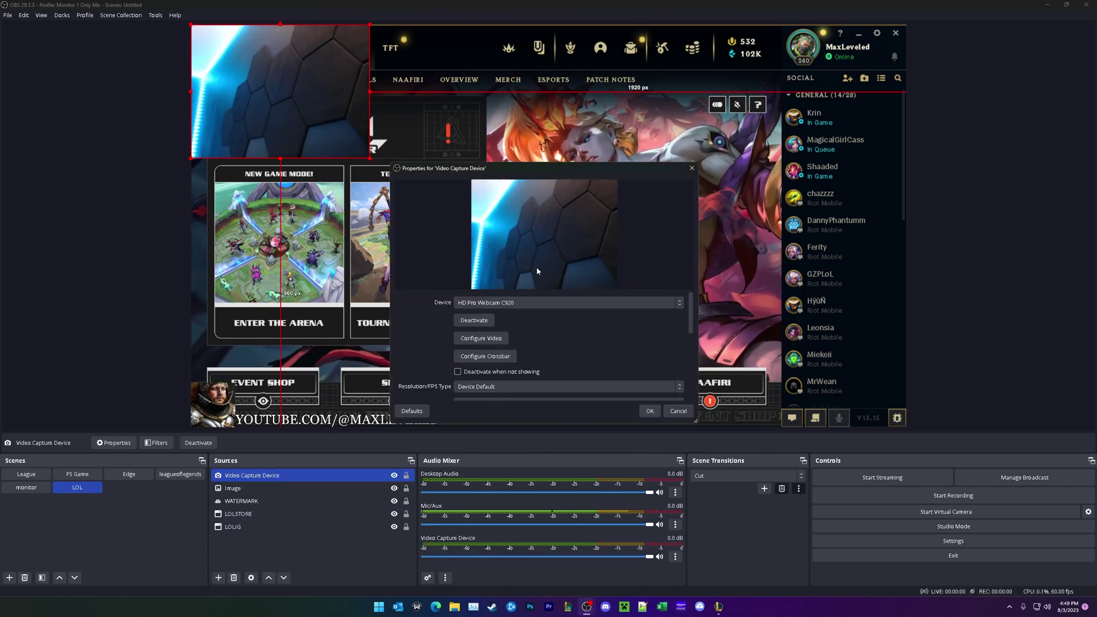
scroll(696, 339, "down", 3)
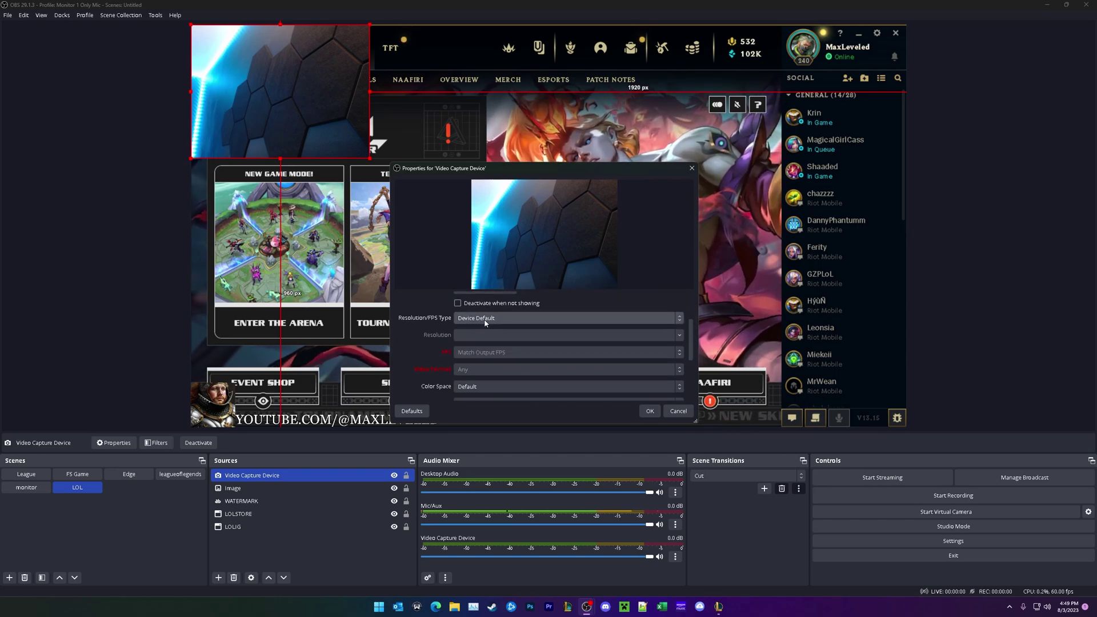
left_click(485, 322)
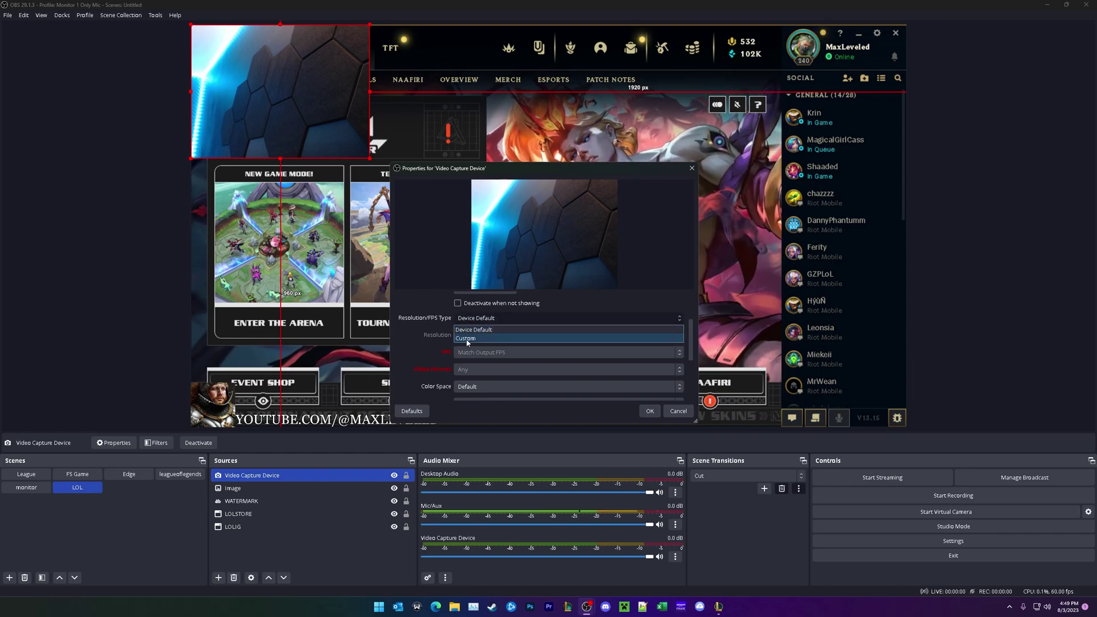
left_click(466, 340)
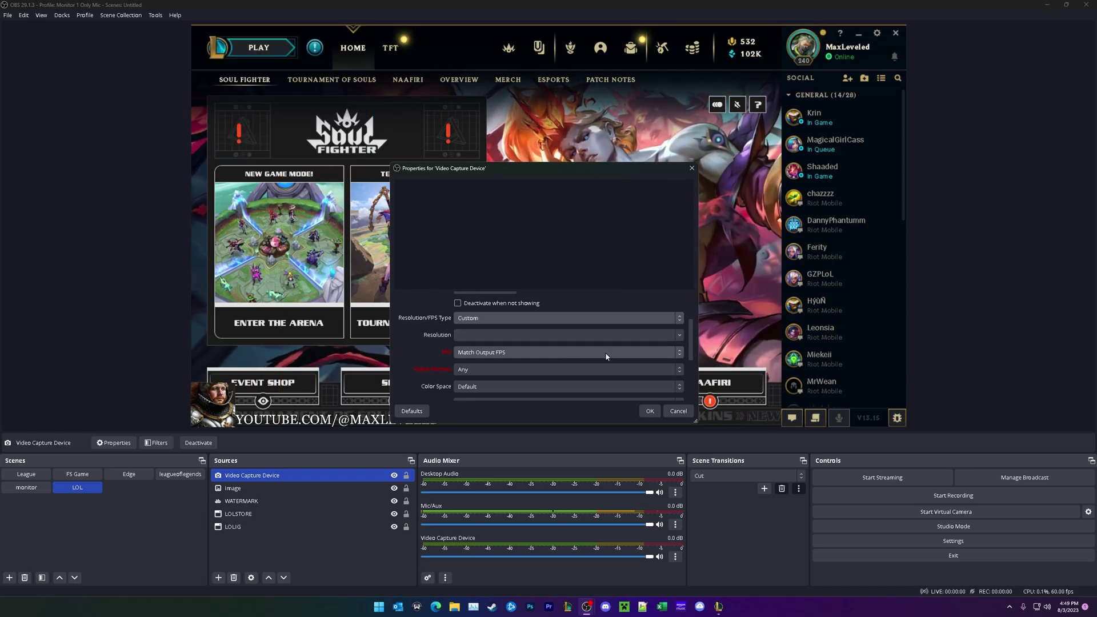
left_click(678, 336)
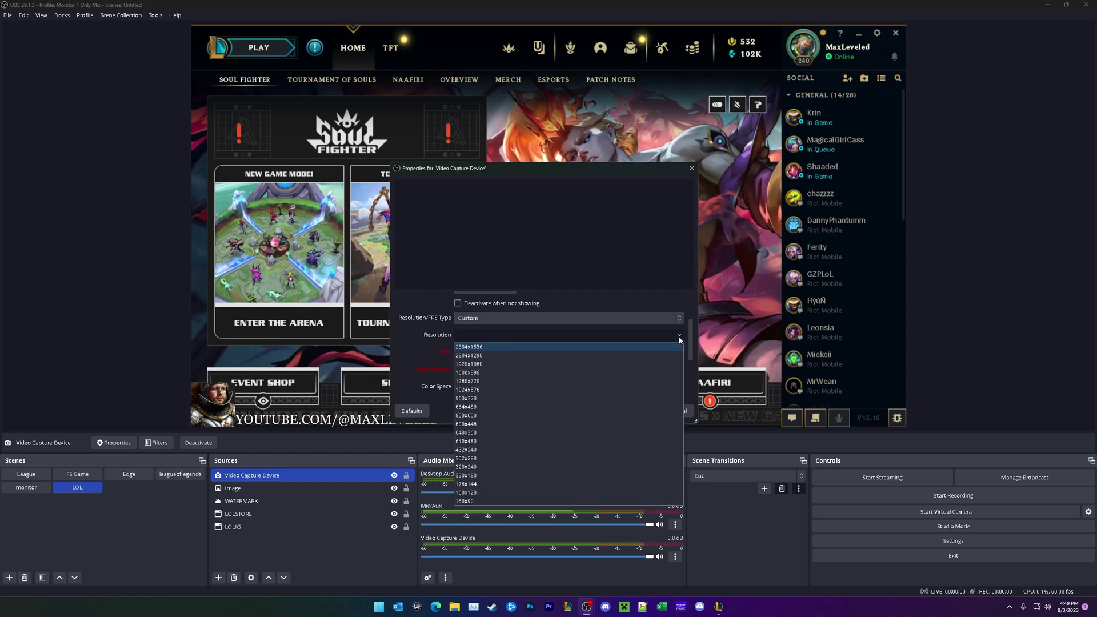
left_click(482, 363)
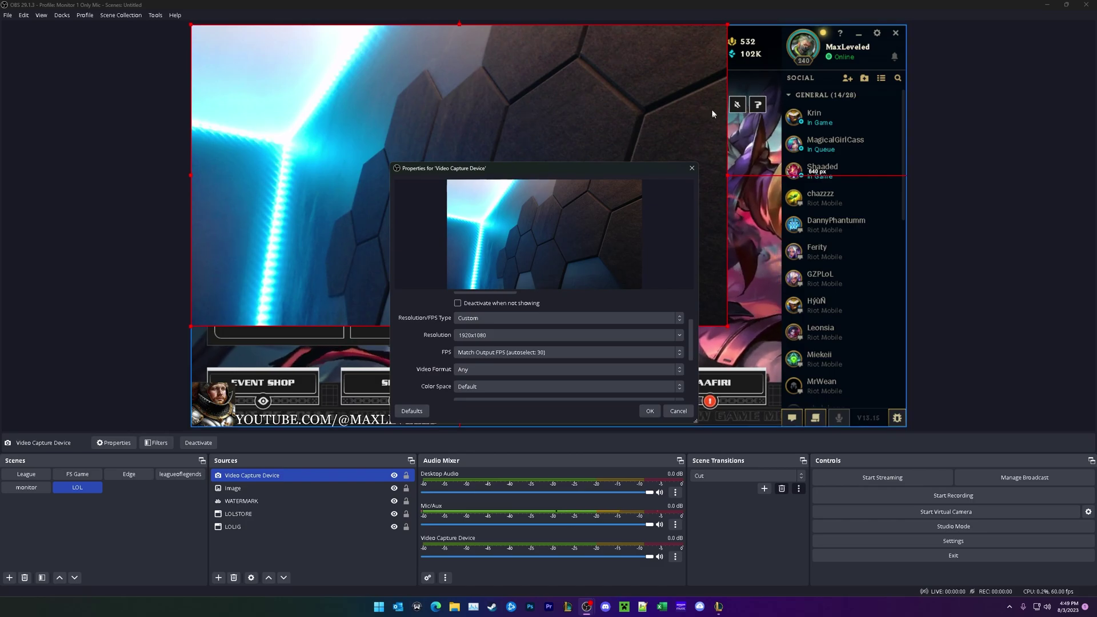
scroll(571, 354, "down", 2)
left_click(650, 411)
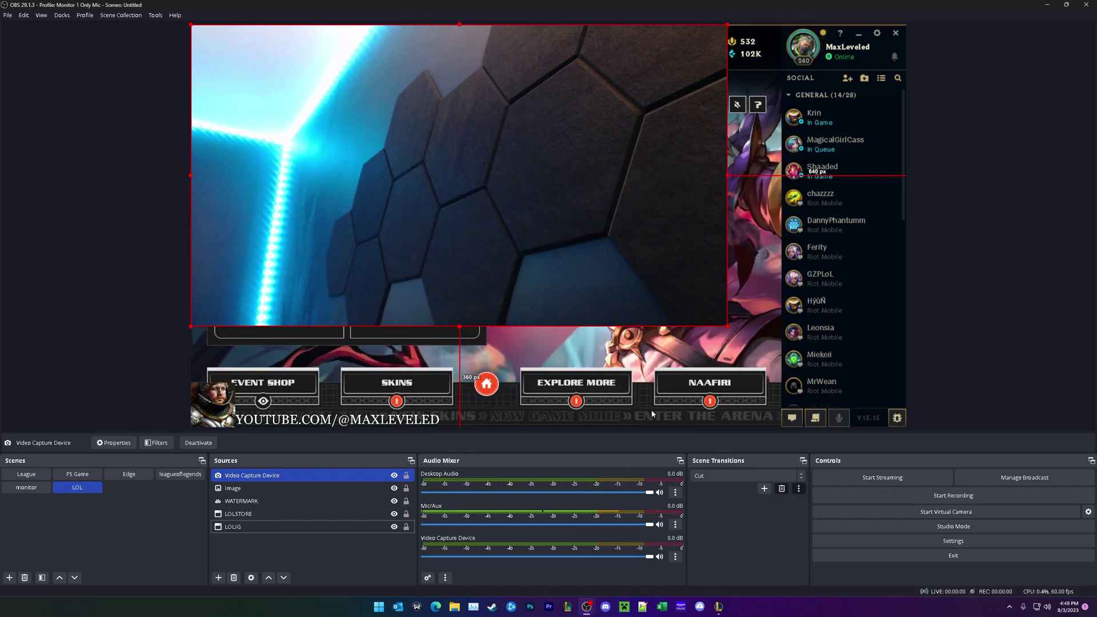
Resize the webcam feed and fit it into the canvas's bottom-right corner.
left_click_drag(585, 232, 636, 267)
left_click_drag(778, 361, 381, 166)
left_click_drag(308, 115, 502, 213)
left_click_drag(648, 294, 863, 394)
left_click_drag(750, 341, 780, 357)
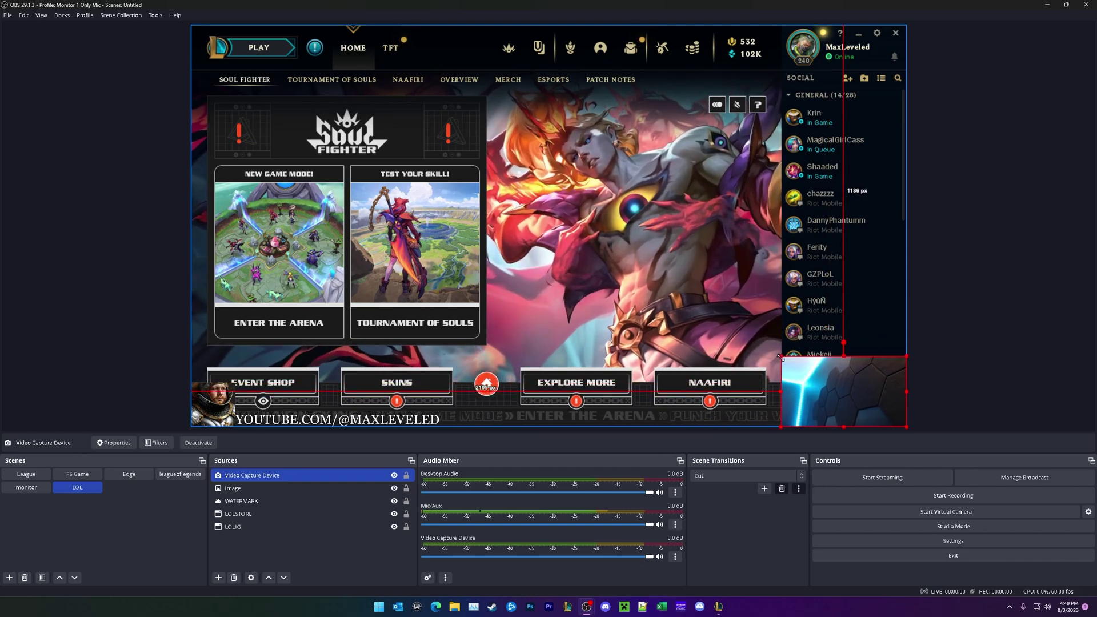
left_click(257, 546)
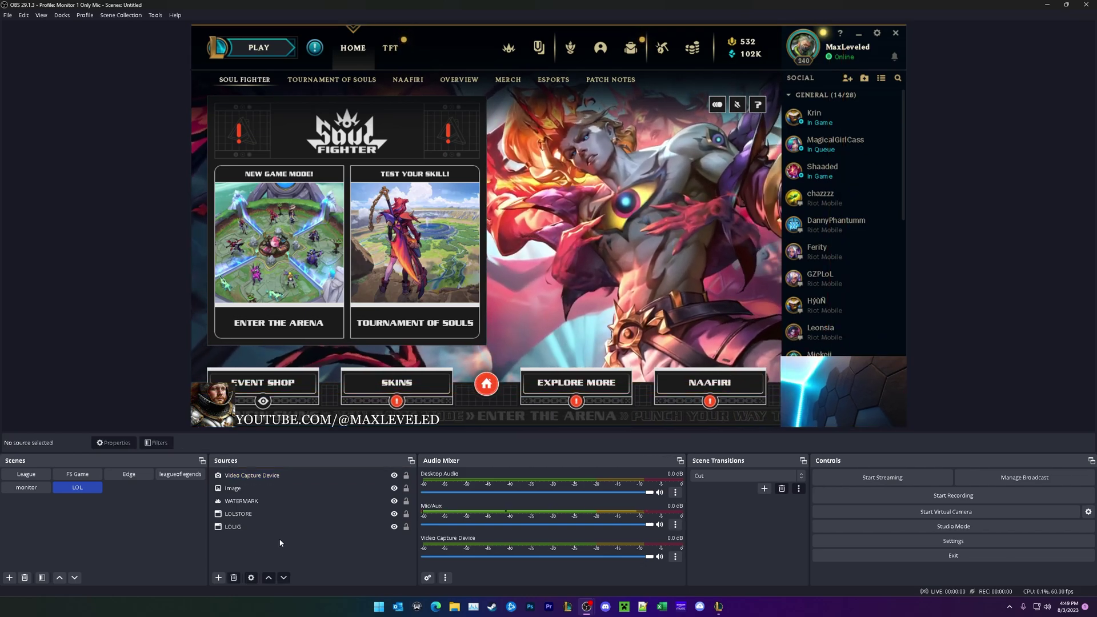
Drag LOLSTORE below LOLIG in the Sources list and clear the selection.
left_click_drag(265, 513, 240, 515)
left_click(234, 516)
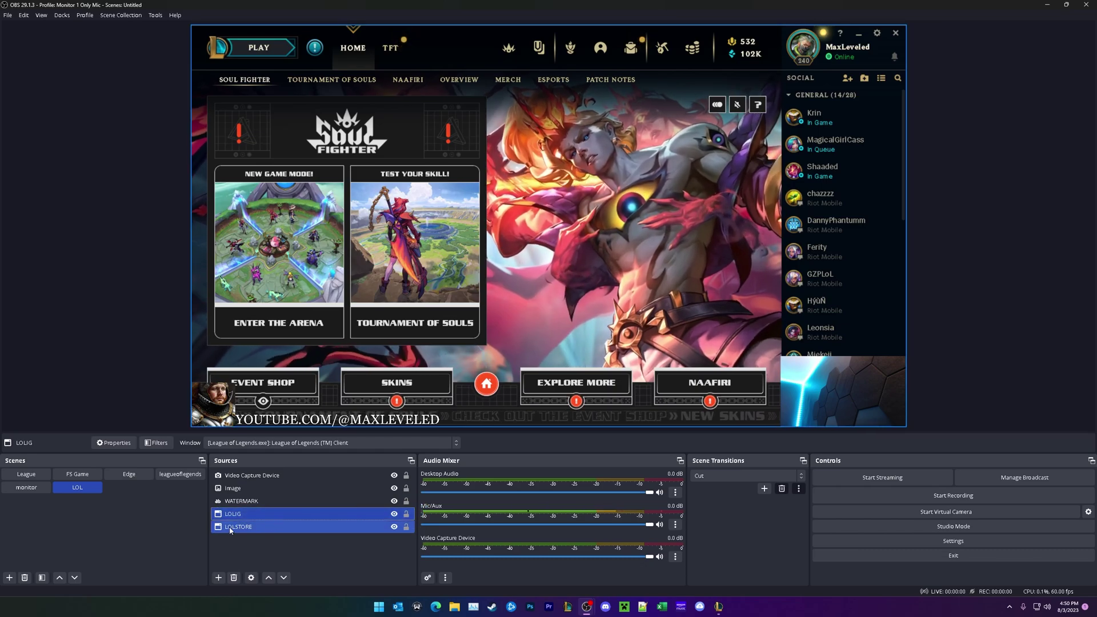
left_click(306, 547)
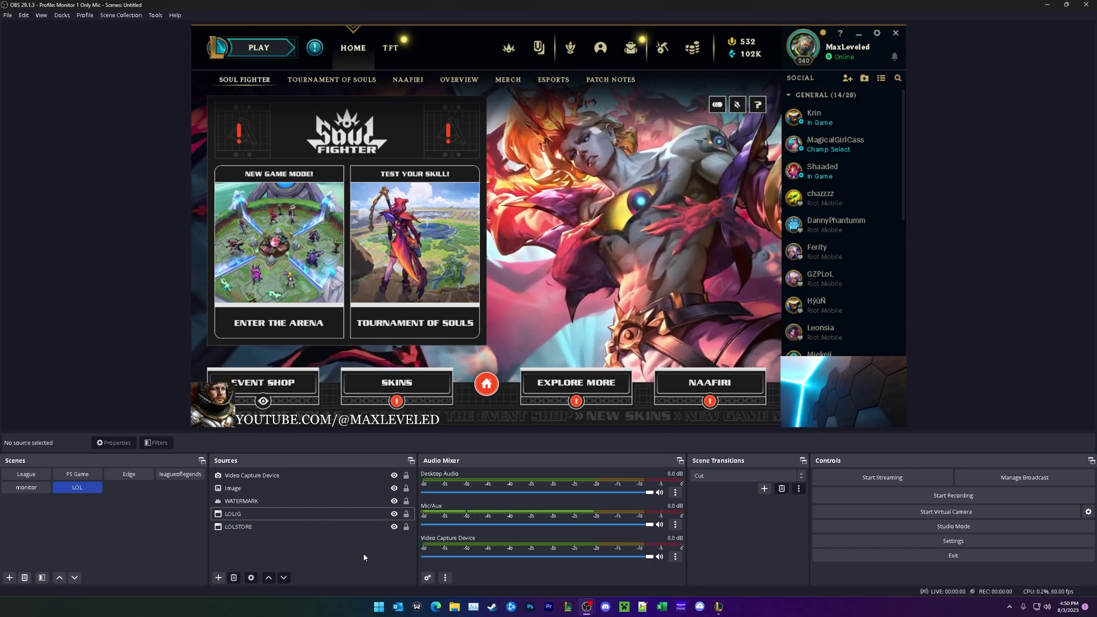
left_click(271, 527)
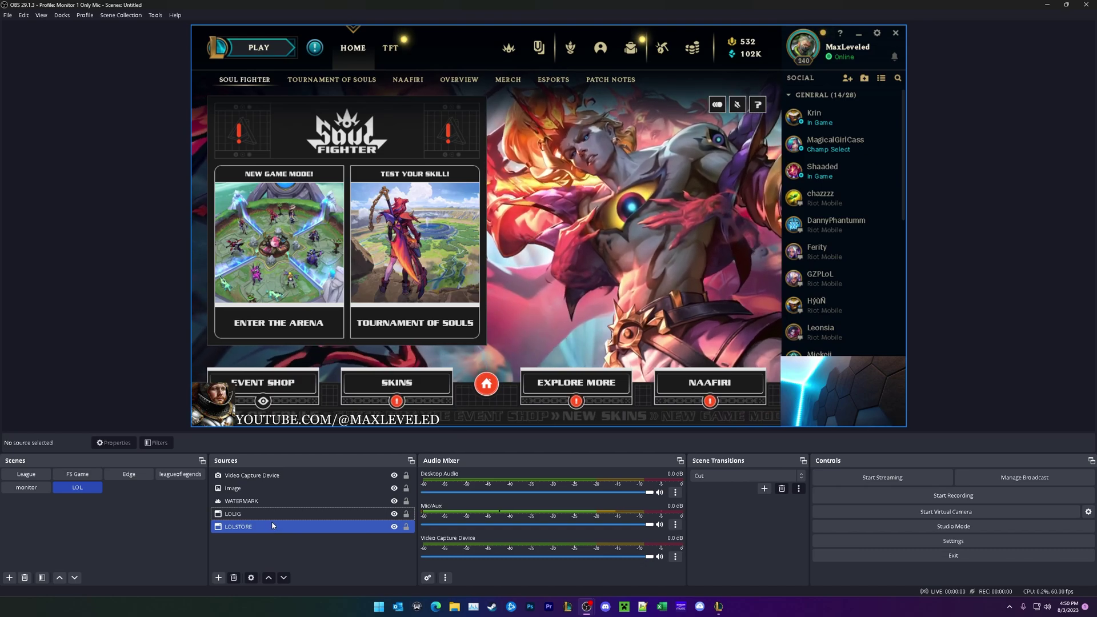
left_click(273, 514)
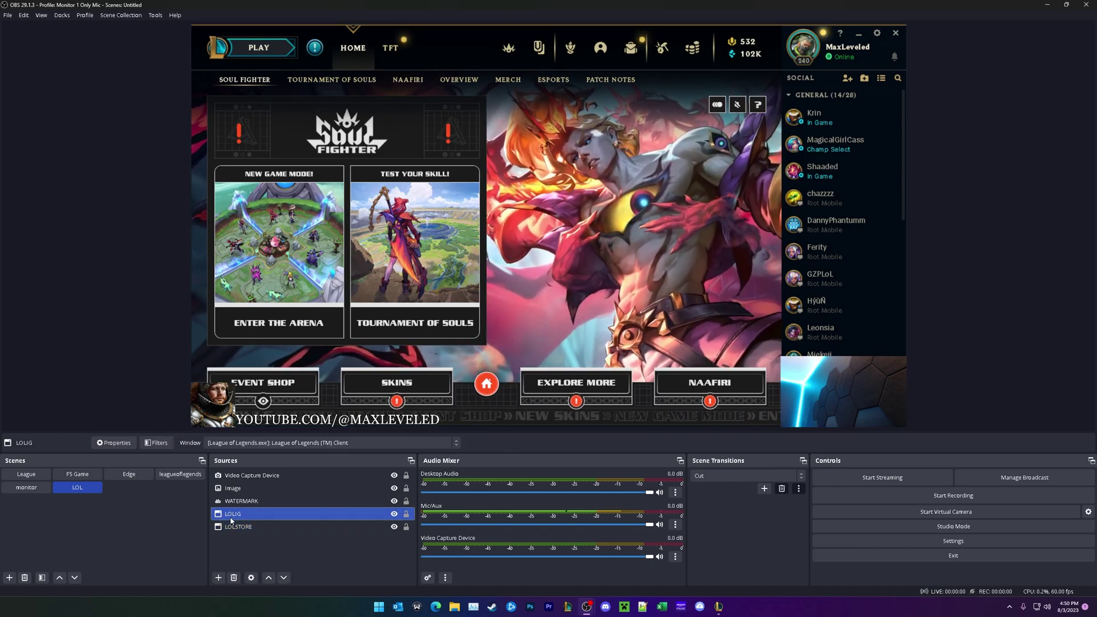
left_click(308, 562)
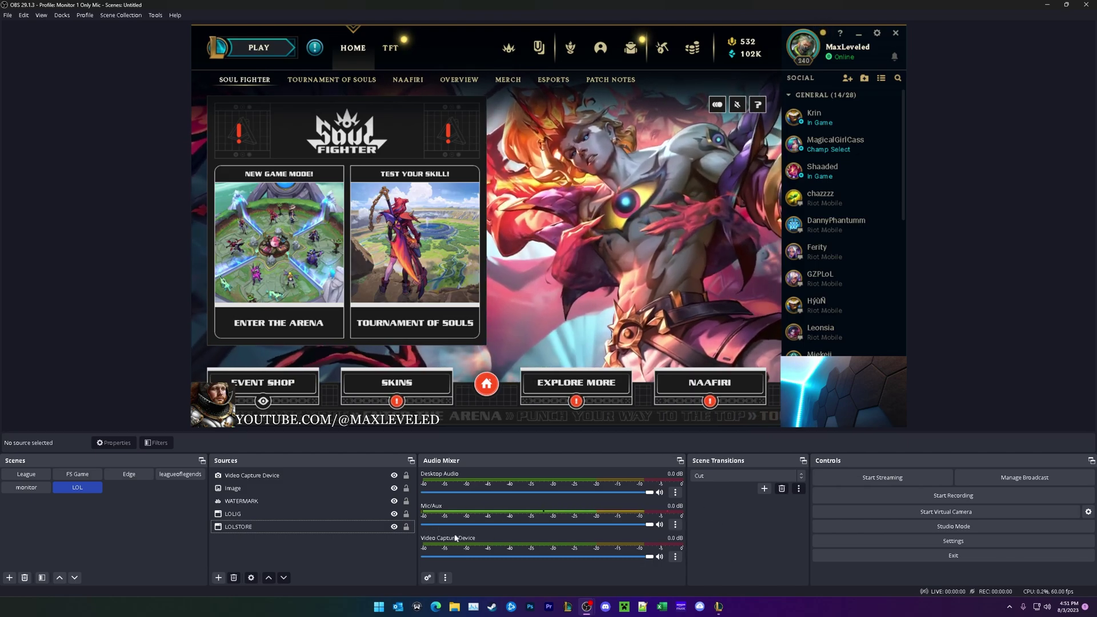
Mute the webcam's Video Capture Device channel and hide it from the Audio Mixer.
left_click(660, 557)
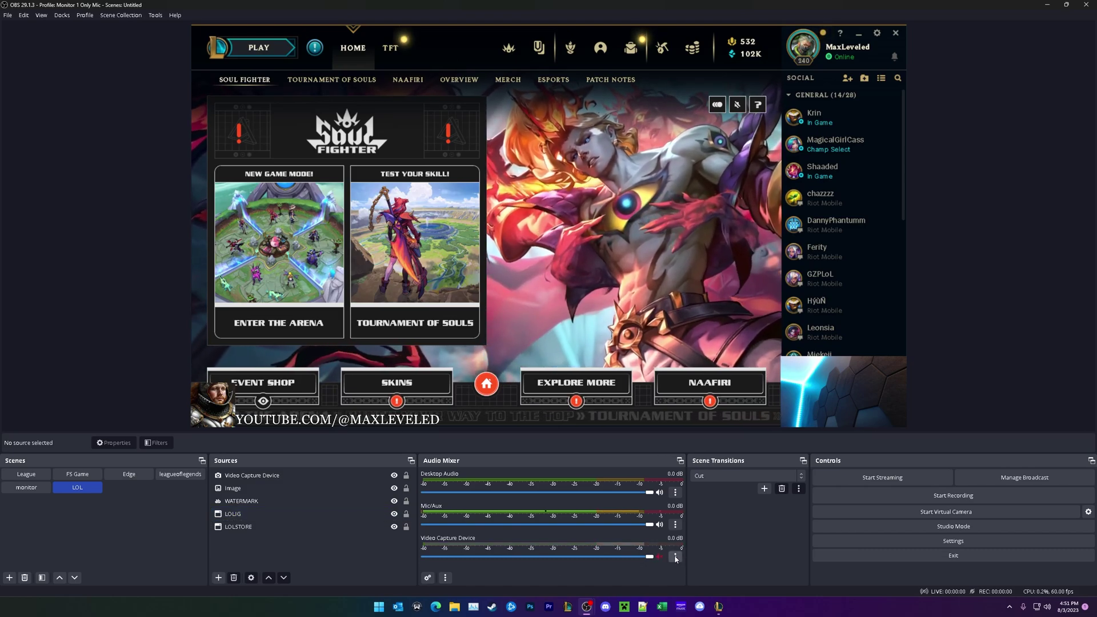
left_click(675, 557)
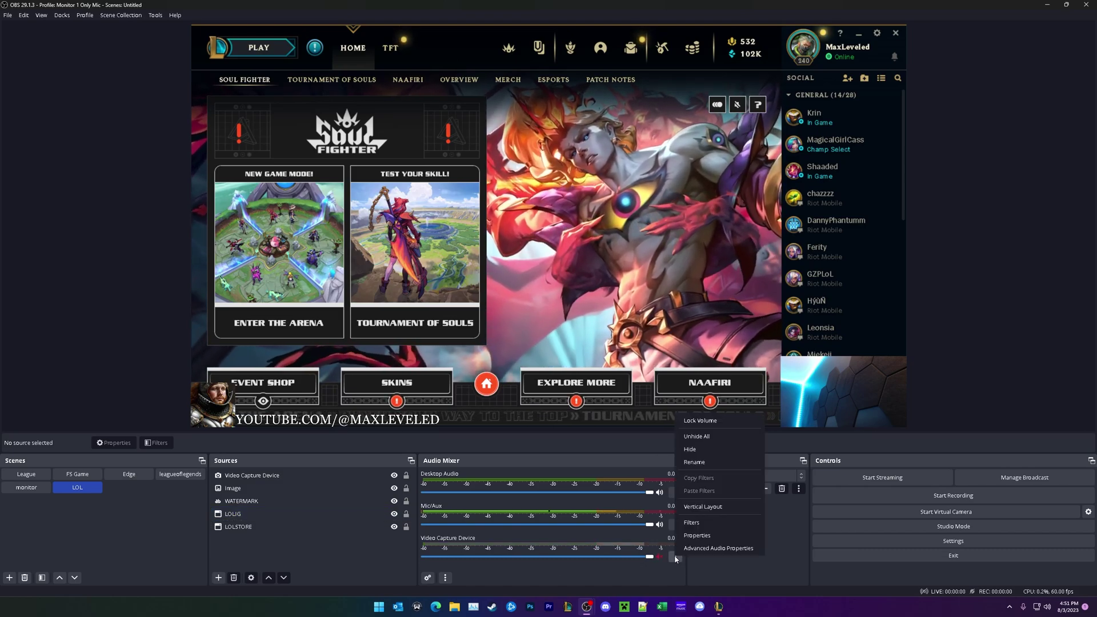
left_click(701, 450)
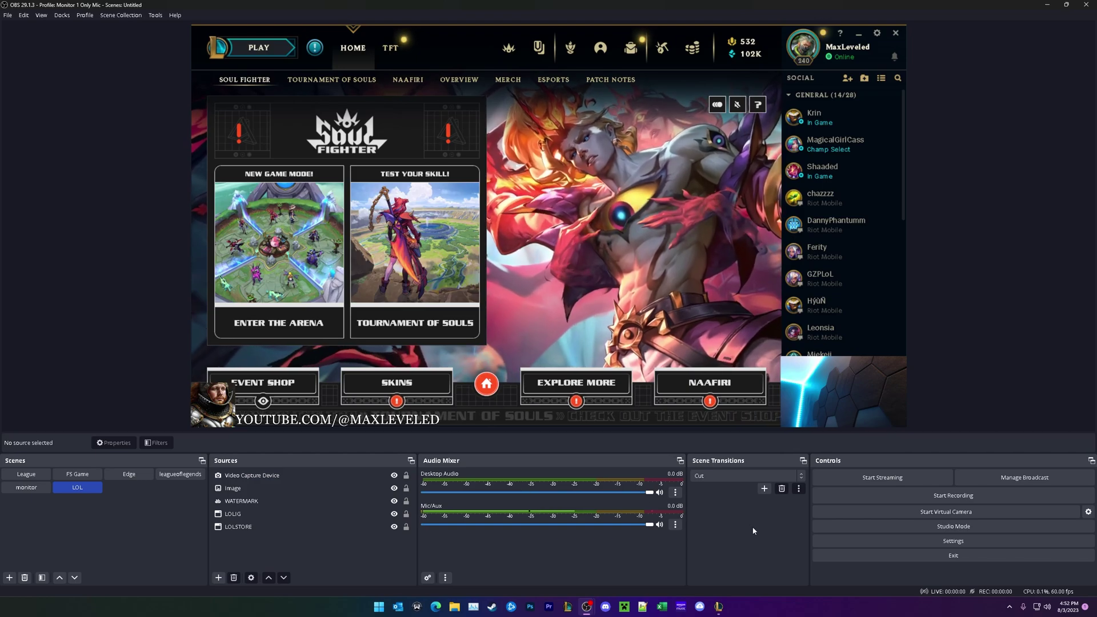
Keep Realtek speakers as Desktop Audio and the Focusrite input as the microphone.
left_click(952, 541)
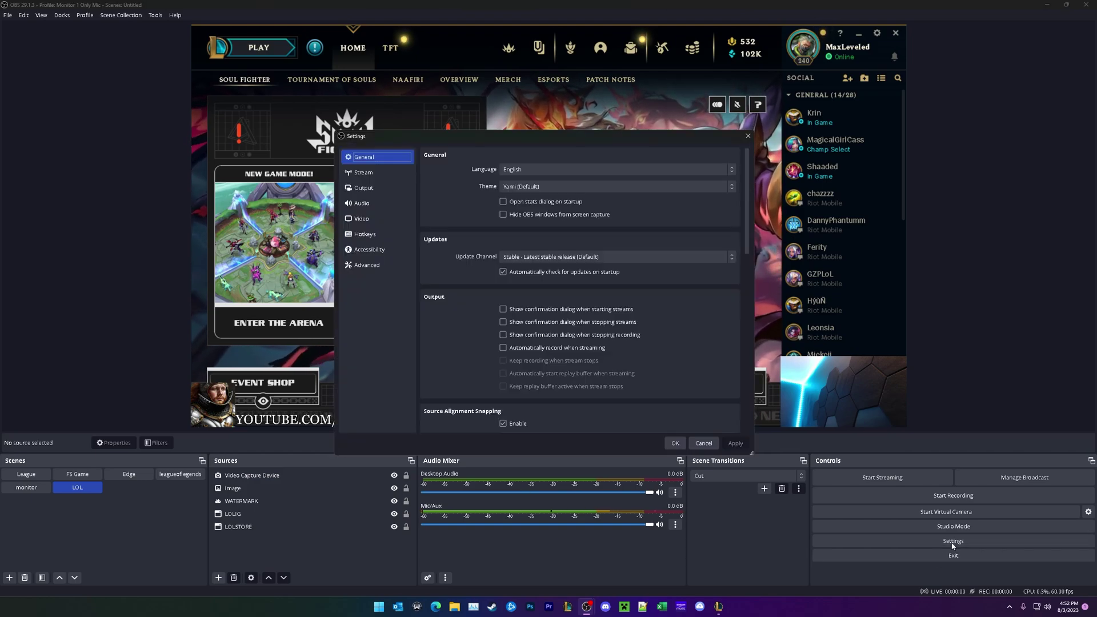
left_click(376, 207)
left_click(545, 229)
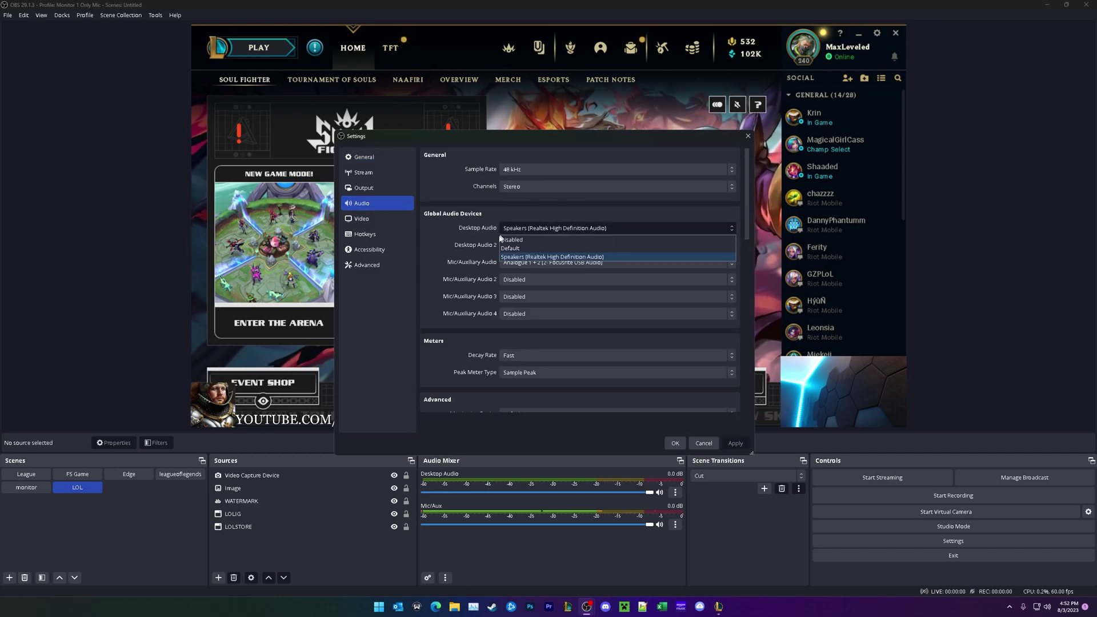
left_click(542, 258)
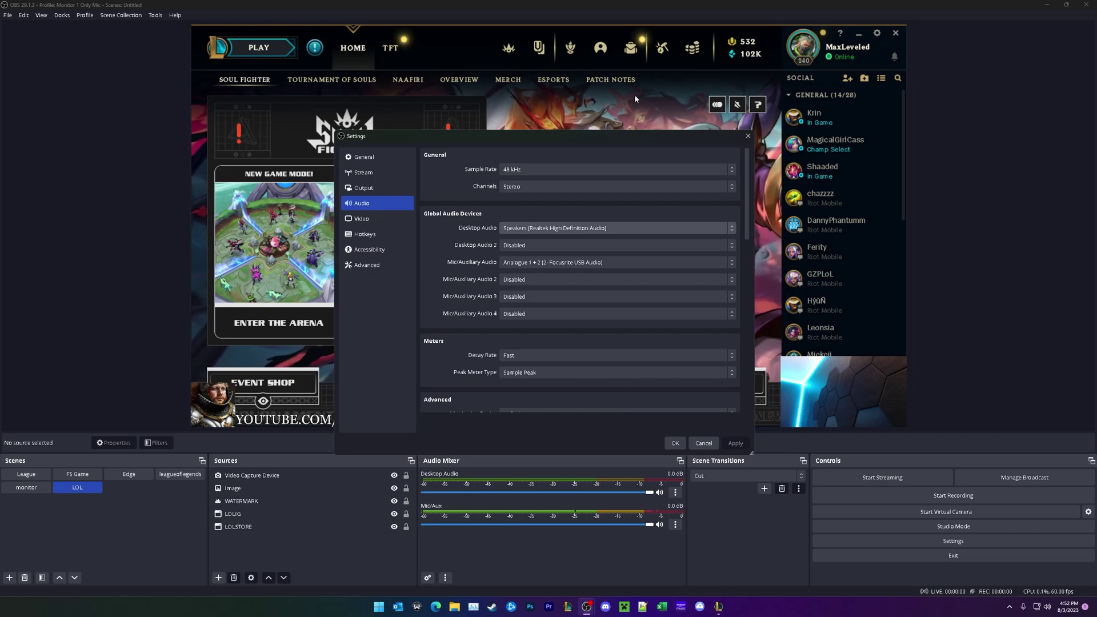
left_click(512, 262)
left_click(548, 301)
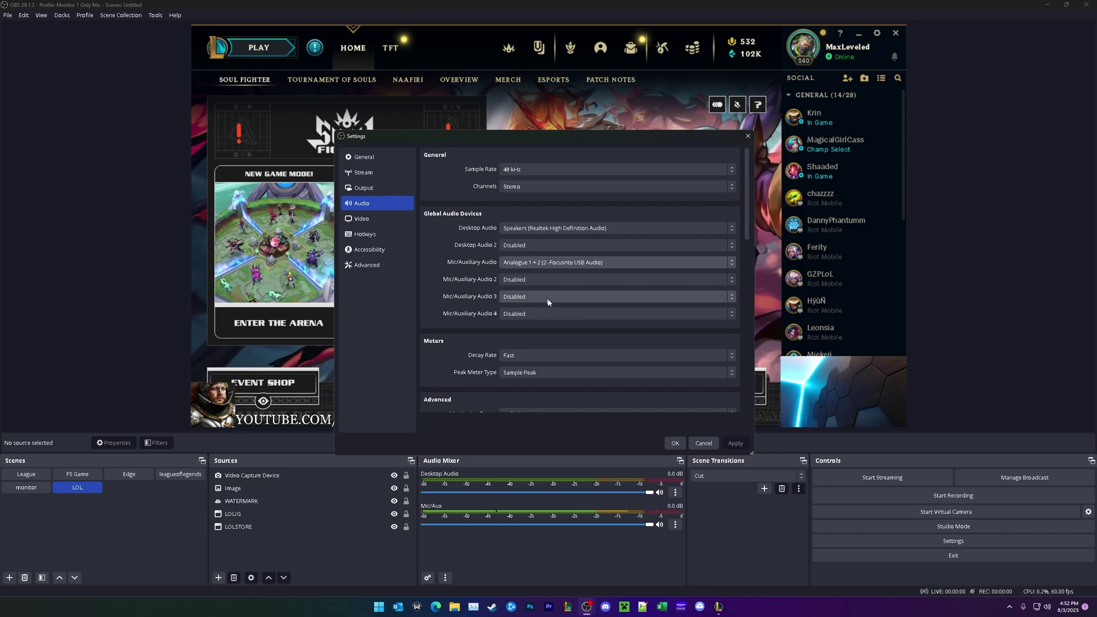
Keep the video canvas resolution at 2560x1440 and the frame rate at 60 FPS.
left_click(386, 220)
left_click(694, 155)
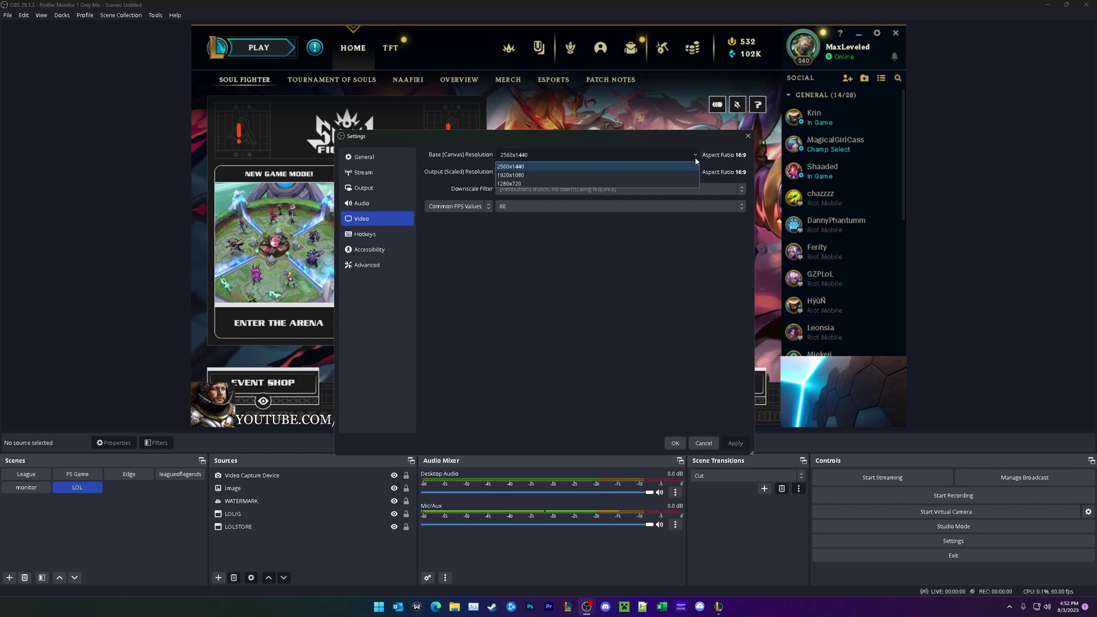
left_click(695, 160)
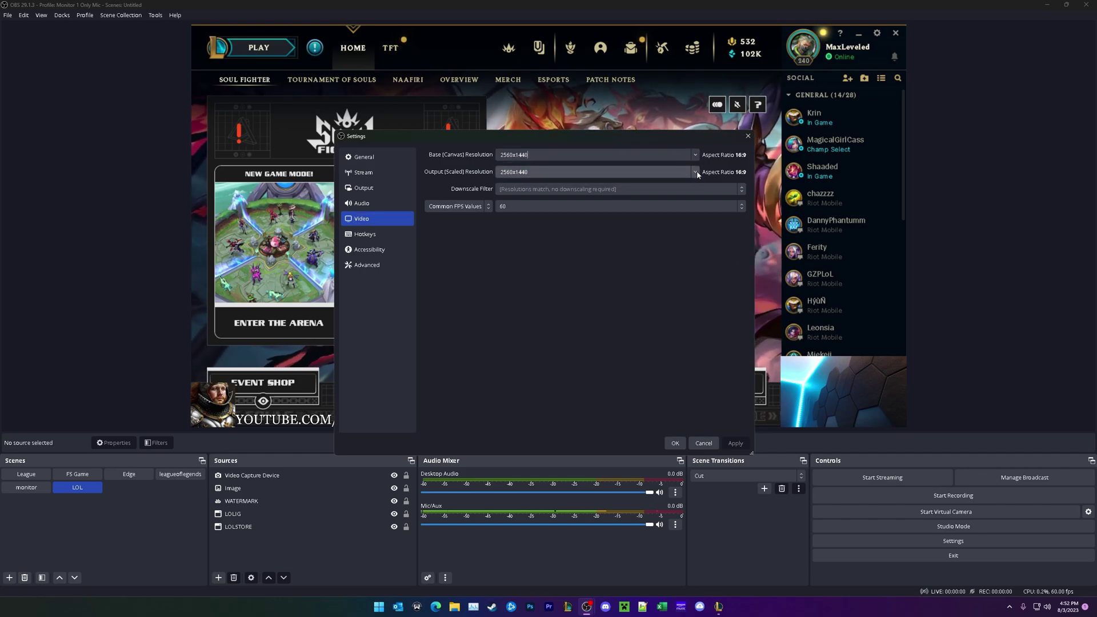
left_click(531, 206)
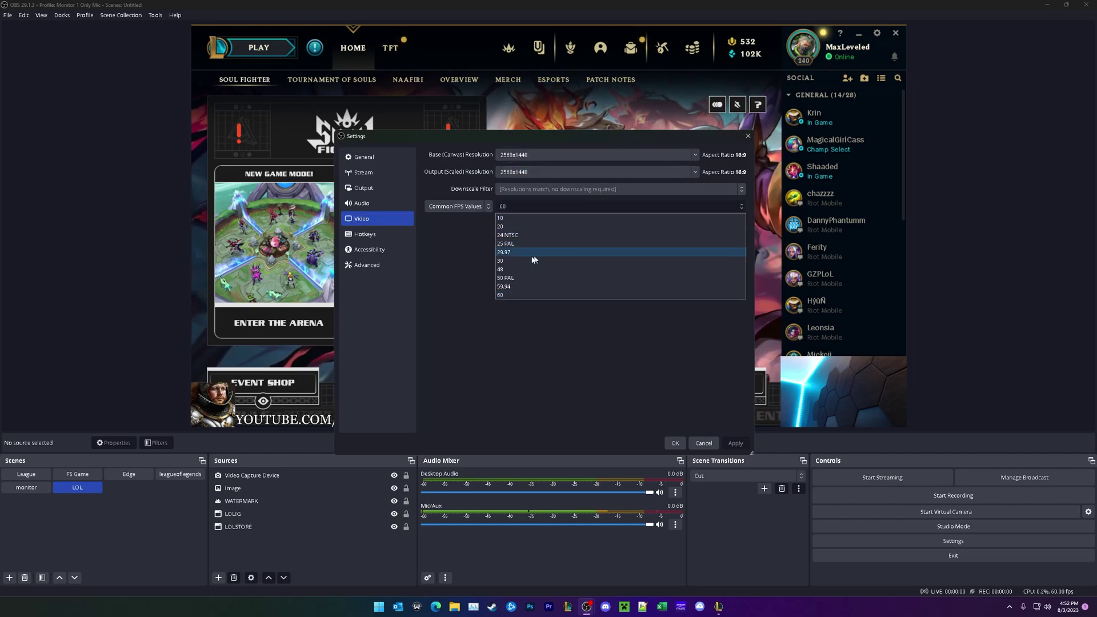
left_click(517, 296)
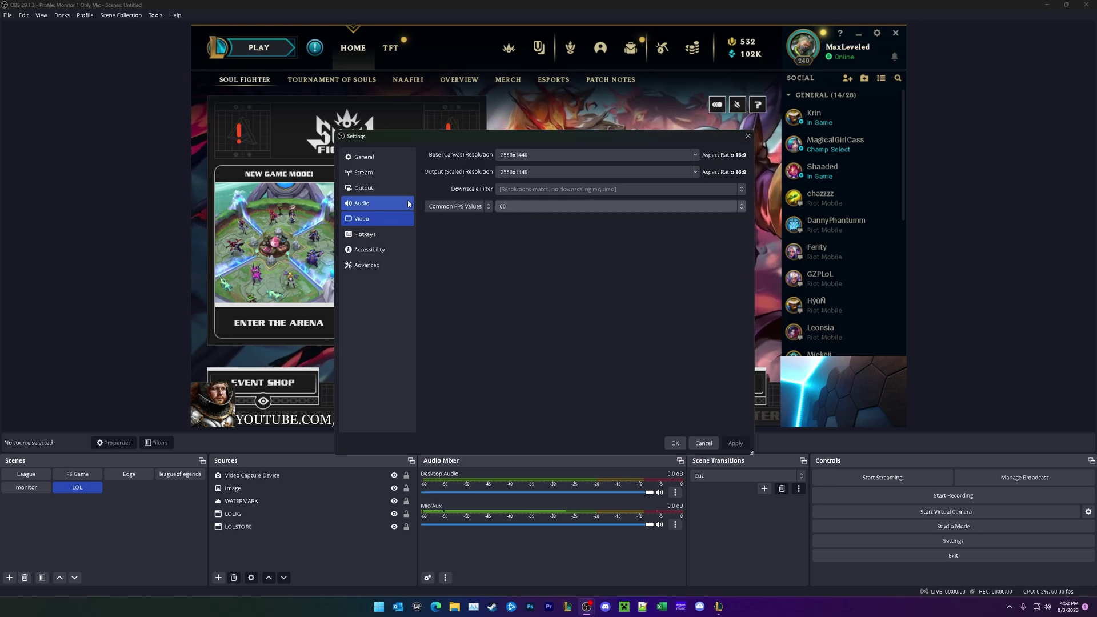
Keep recording quality at Indistinguishable Quality, Large File Size in the Output settings.
left_click(370, 192)
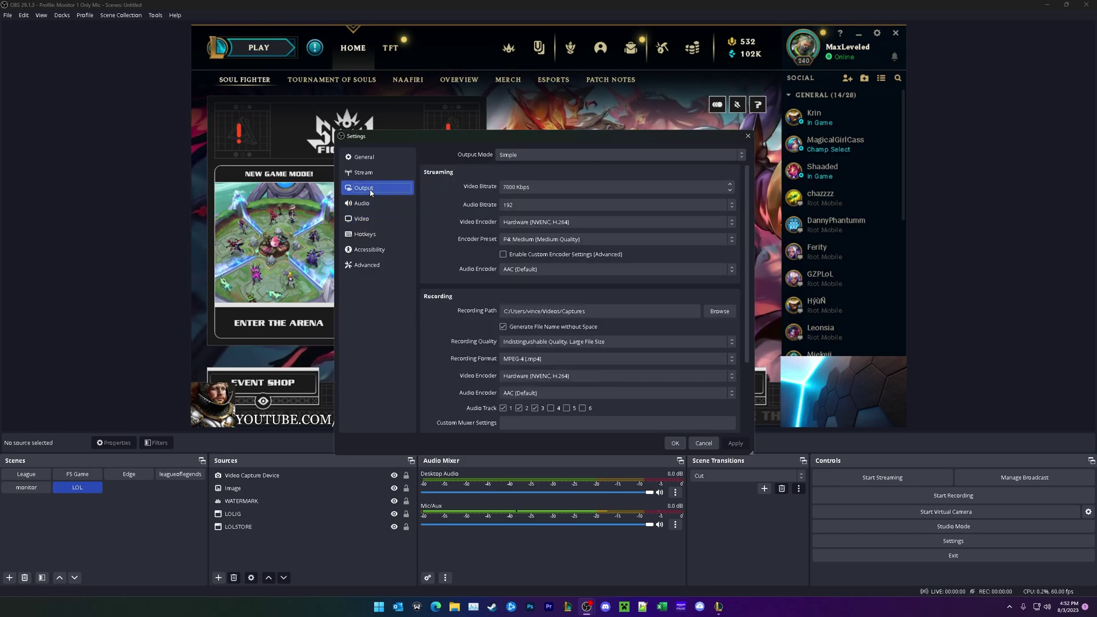
left_click_drag(748, 192, 751, 242)
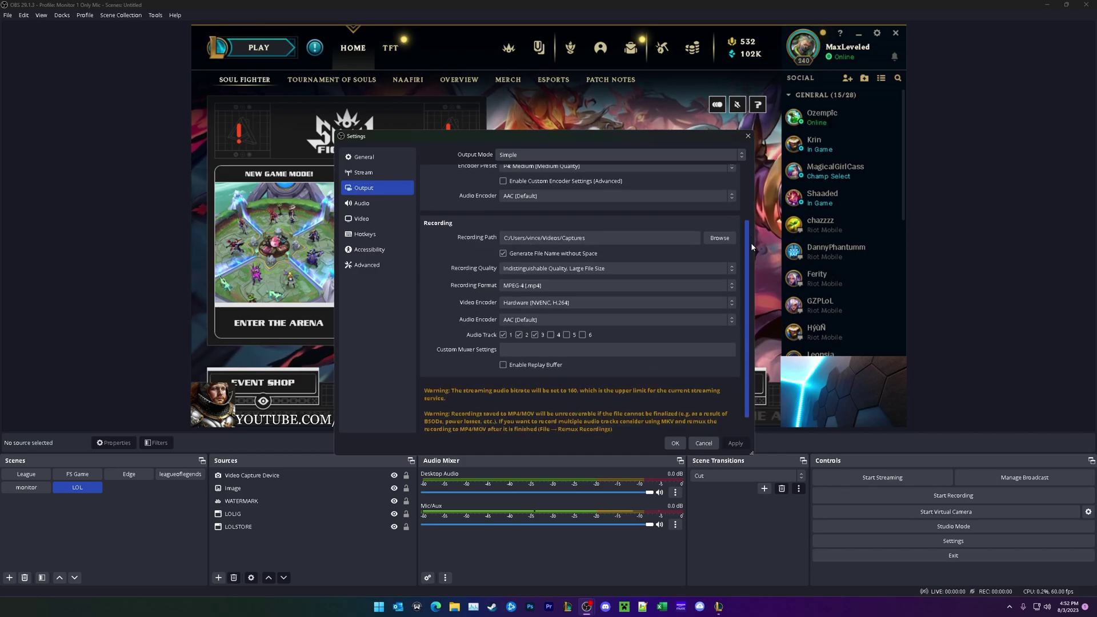
left_click(541, 269)
left_click(527, 299)
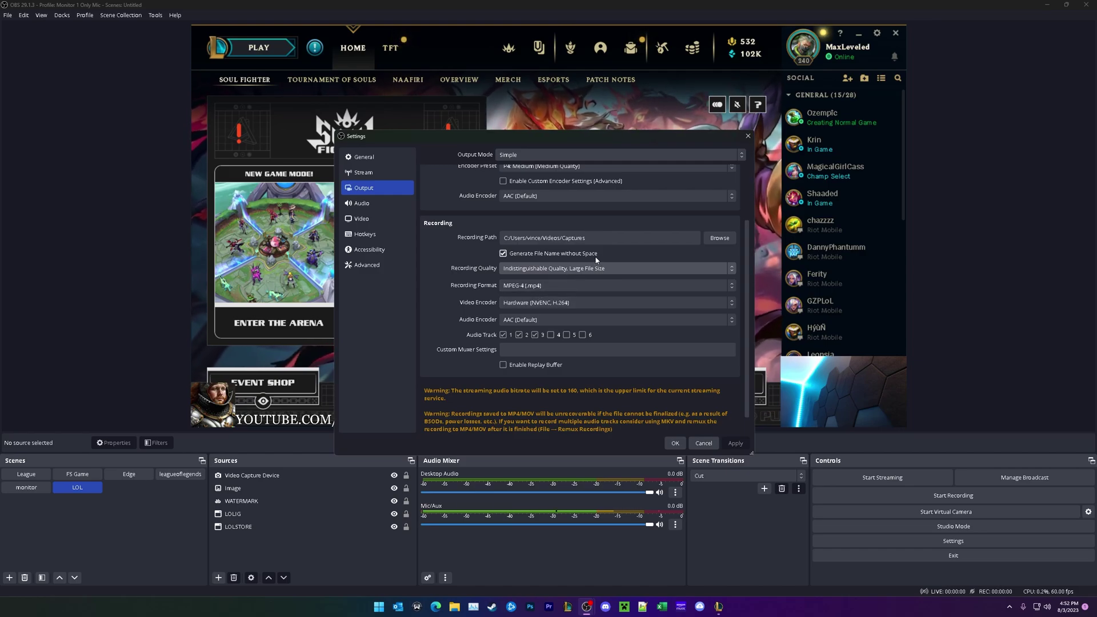
left_click(543, 269)
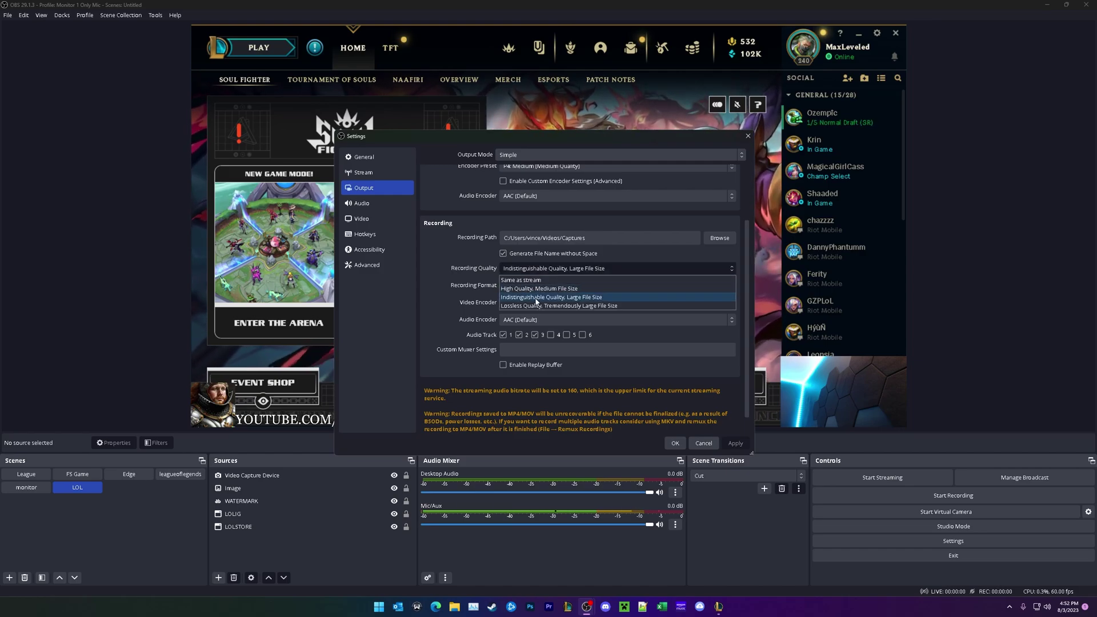
left_click(713, 297)
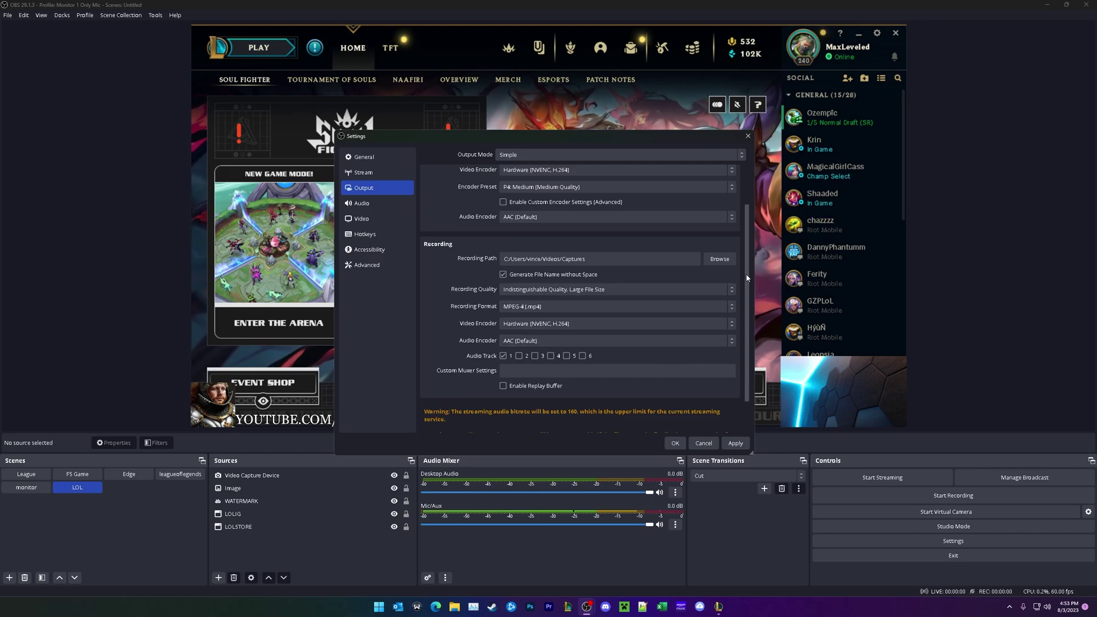
Keep the 7000 Kbps bitrate and P4 Medium preset, then apply and close Settings.
scroll(600, 300, "down", 3)
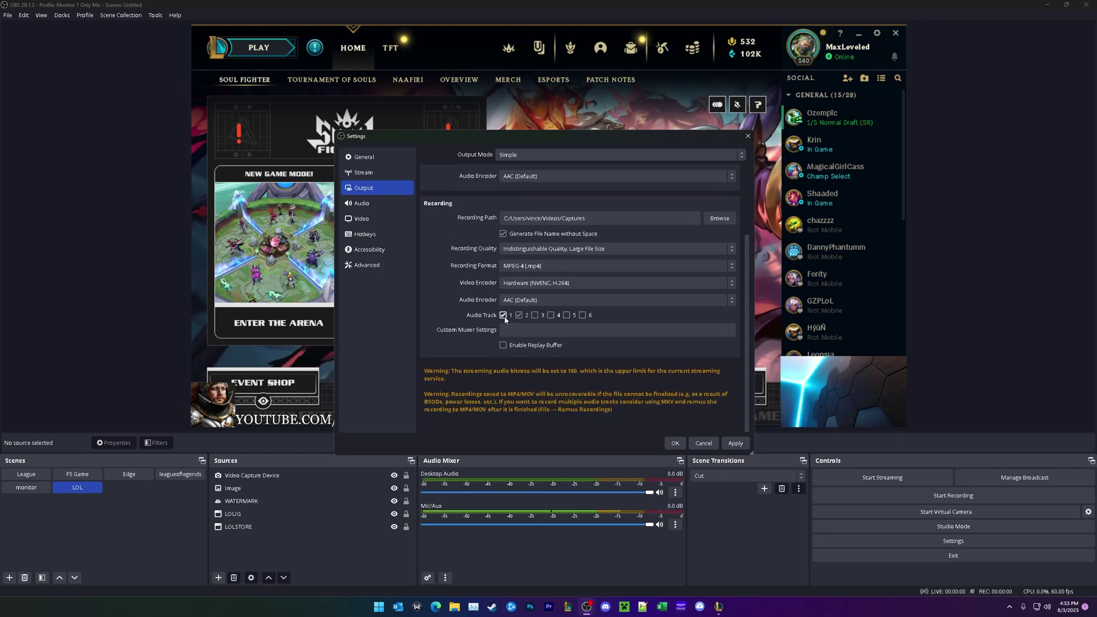
left_click_drag(746, 308, 749, 223)
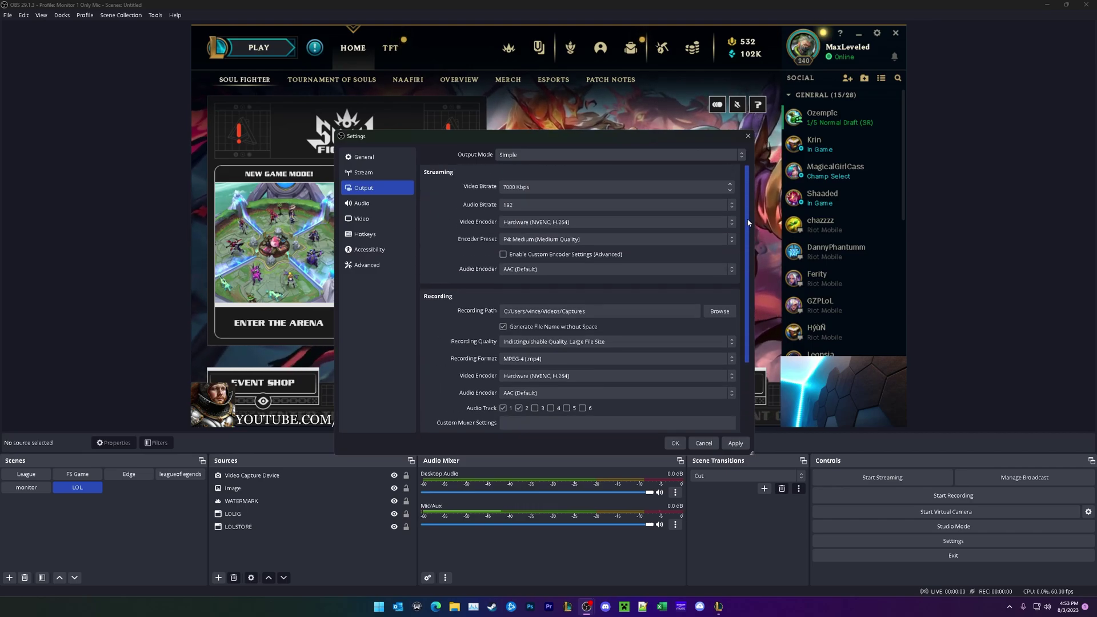
left_click(518, 187)
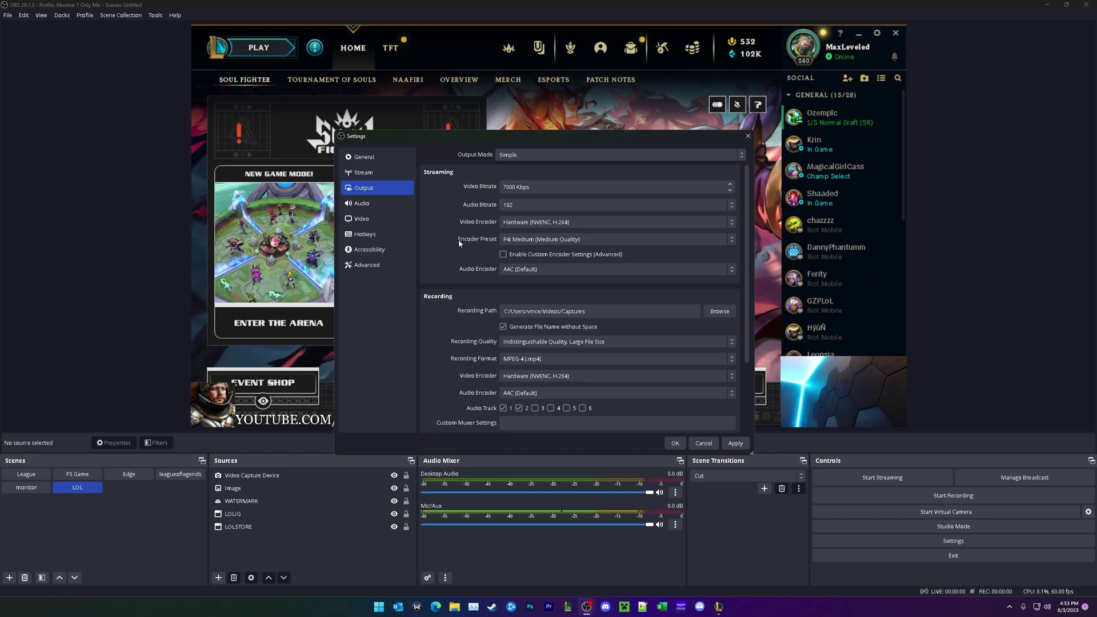
left_click(504, 239)
left_click(524, 277)
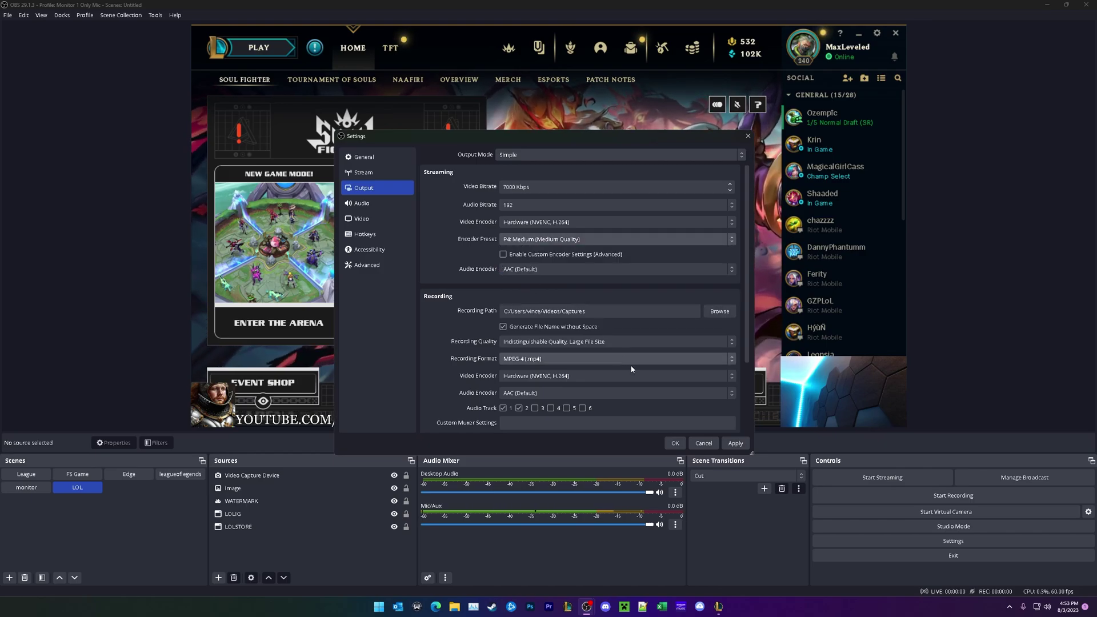
left_click(737, 444)
left_click(675, 443)
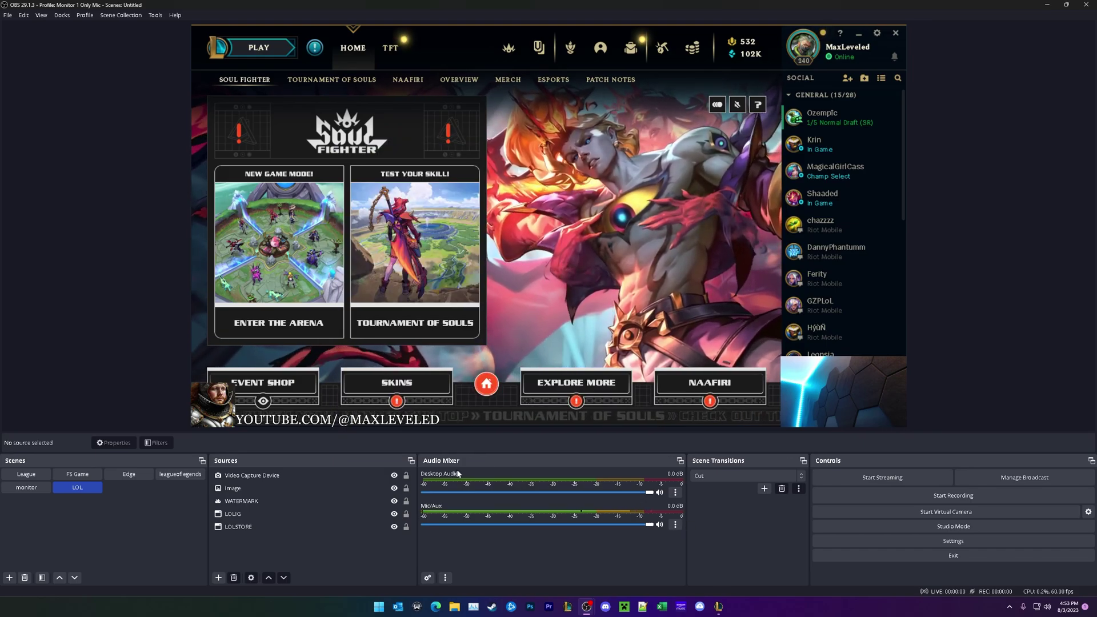
Route Desktop Audio to track 1 only in Advanced Audio Properties.
left_click(675, 493)
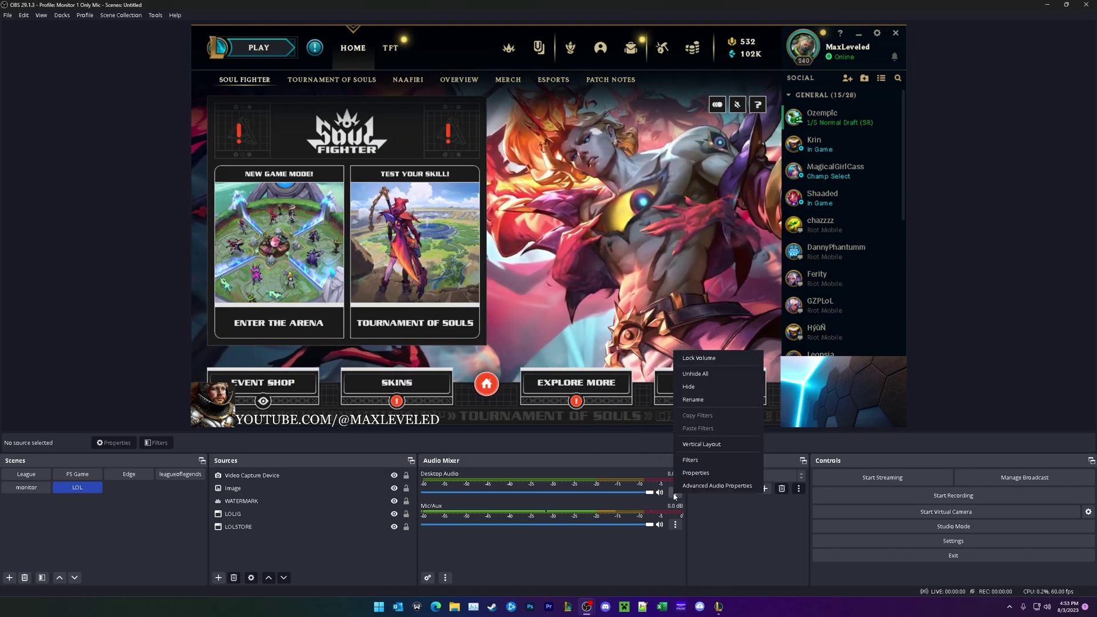
left_click(706, 486)
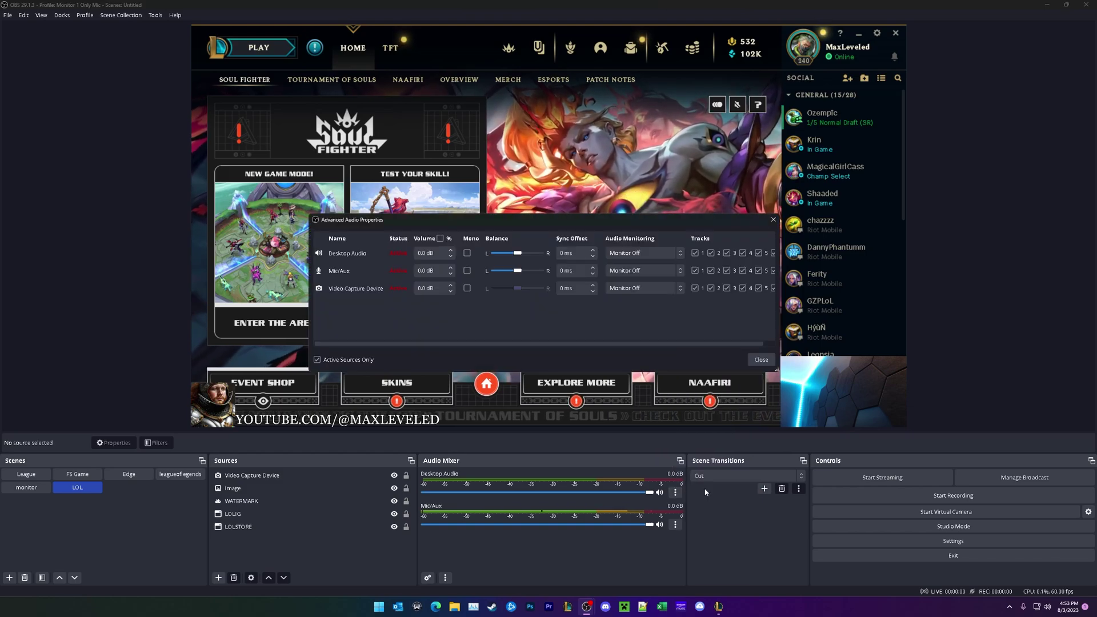
left_click_drag(781, 278, 916, 283)
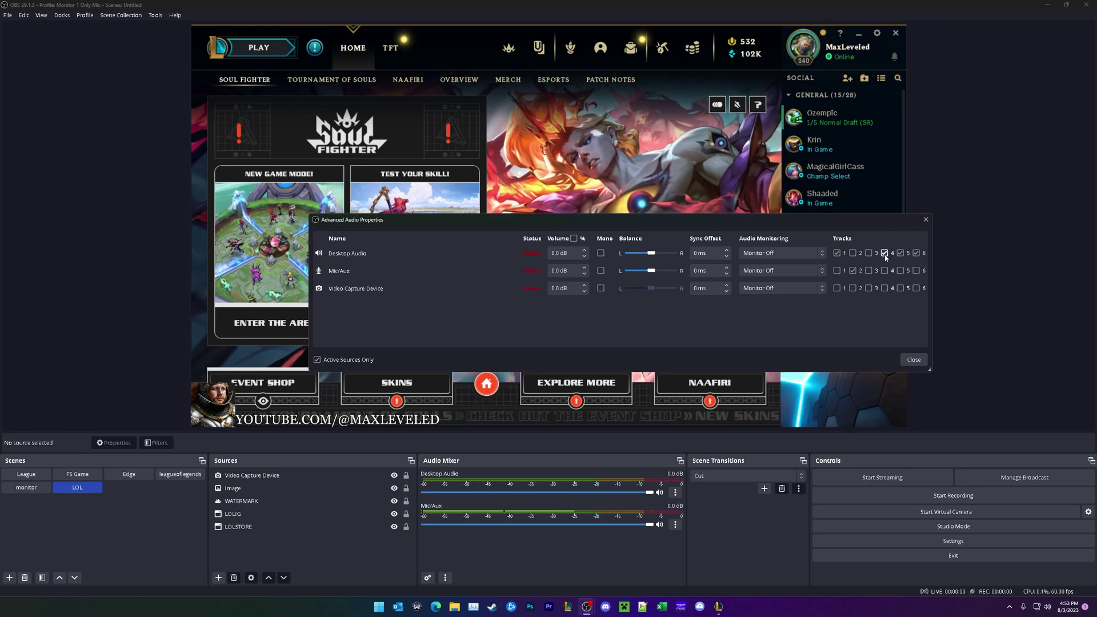
left_click(911, 363)
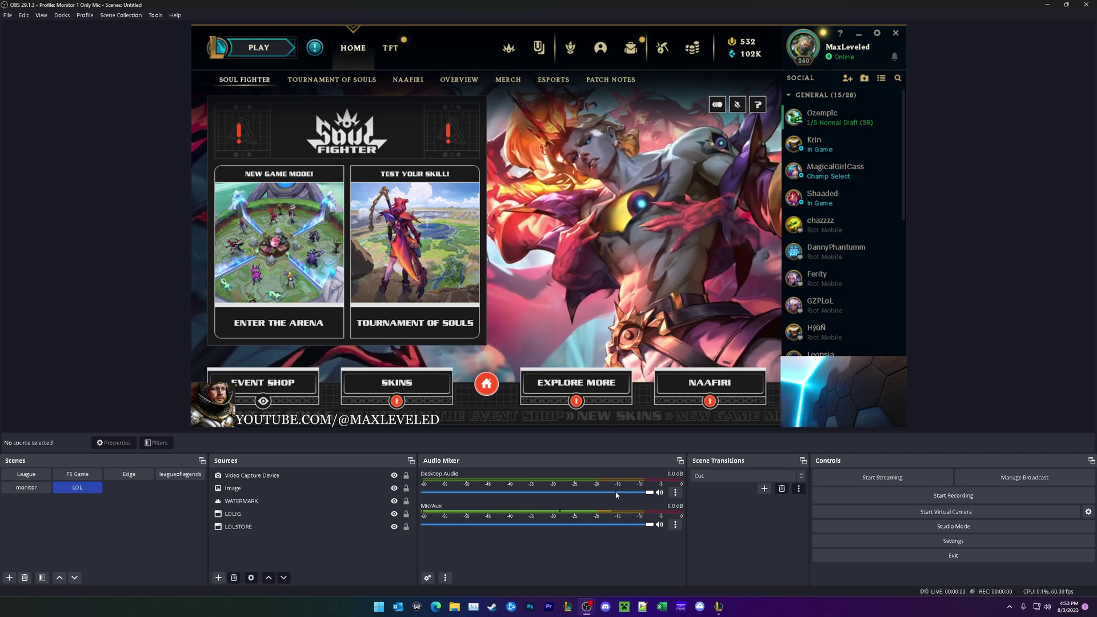
Route Mic/Aux to track 2 only and close Advanced Audio Properties.
left_click(675, 524)
left_click(709, 518)
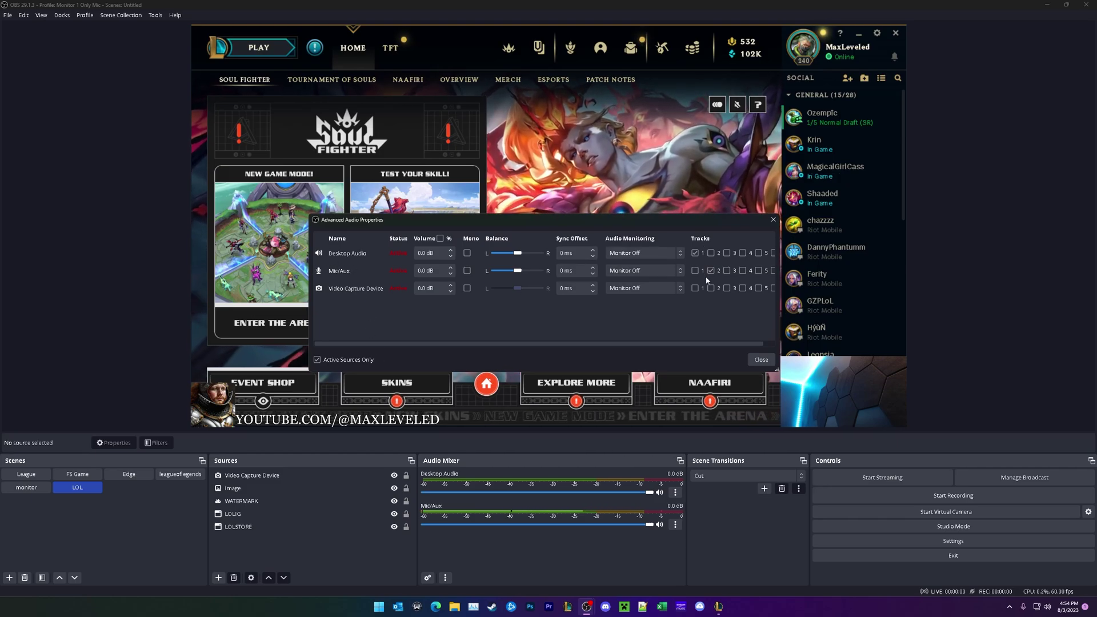
left_click(762, 360)
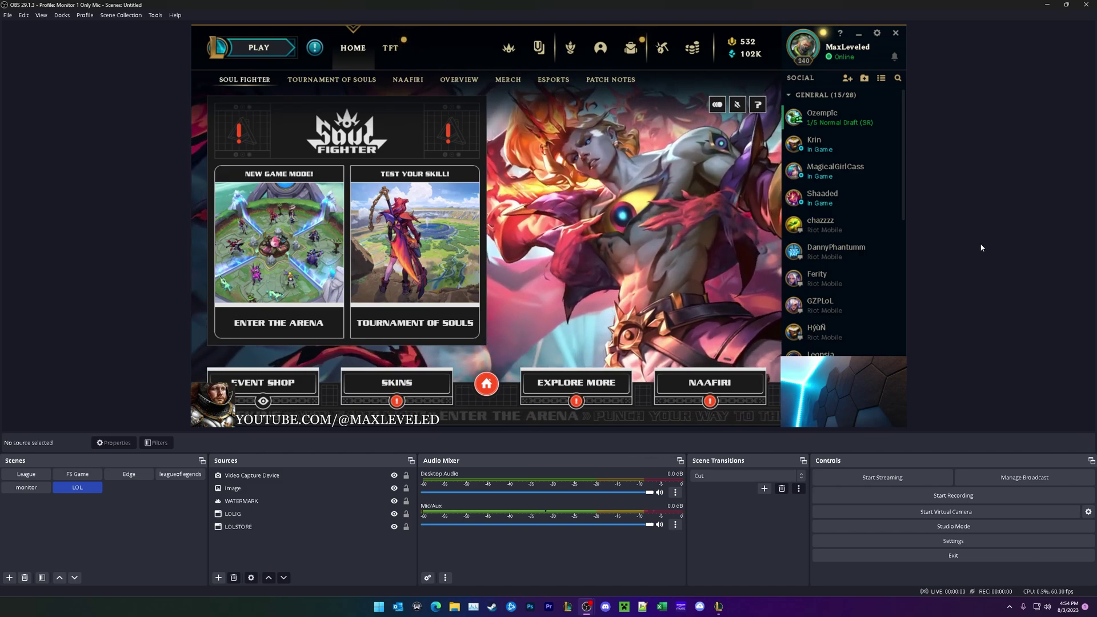
Start a League of Legends Practice Tool game from the training modes.
key("alt+Tab")
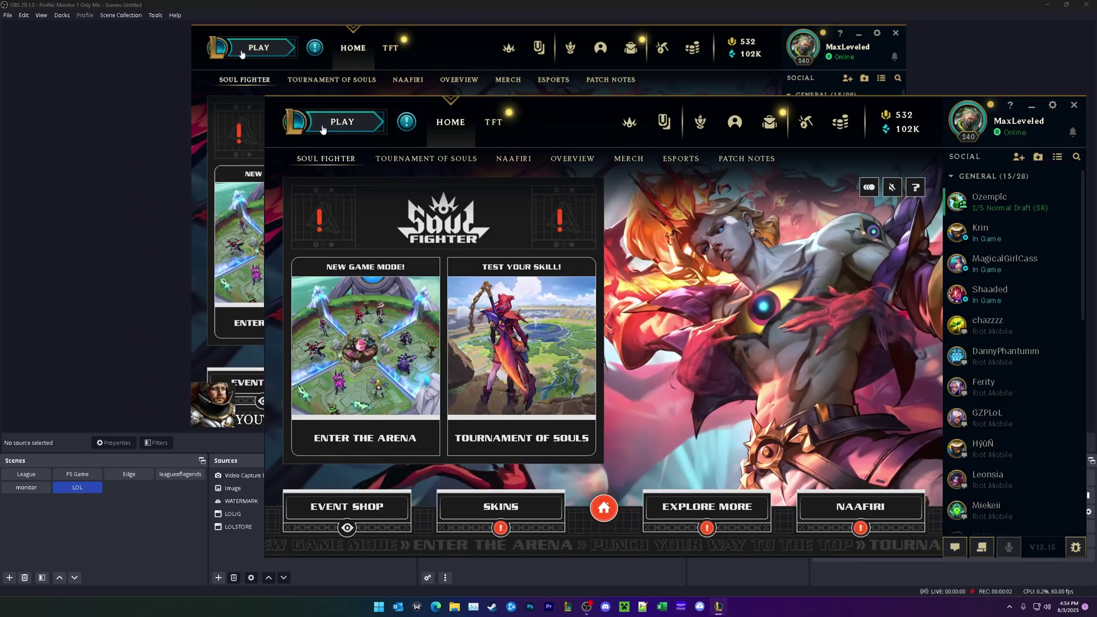
left_click(322, 129)
left_click(346, 133)
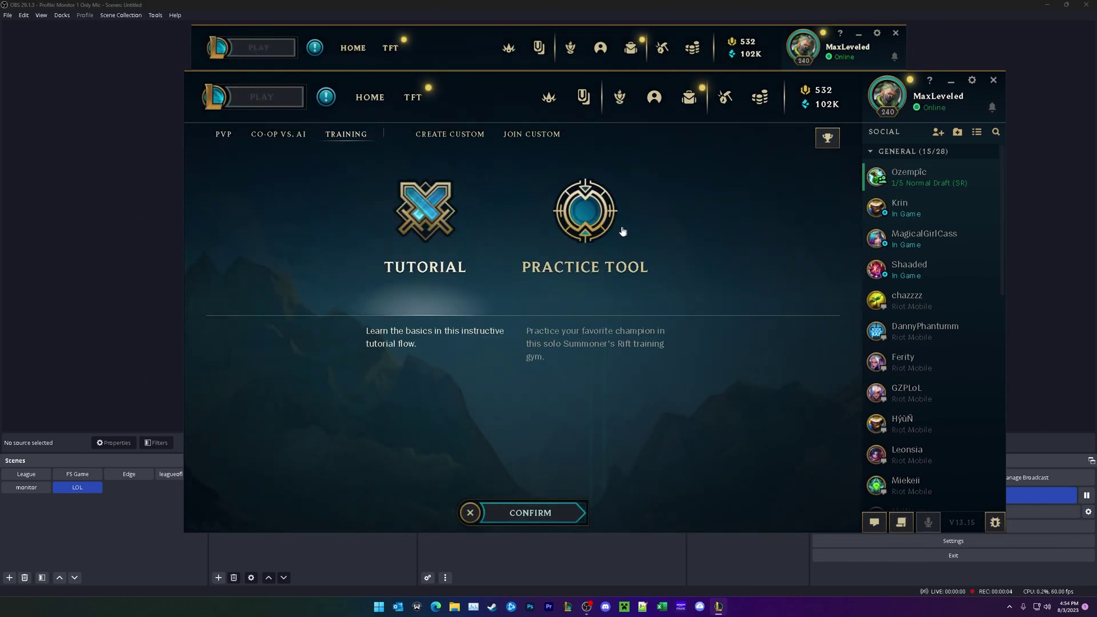
left_click(617, 229)
left_click(530, 512)
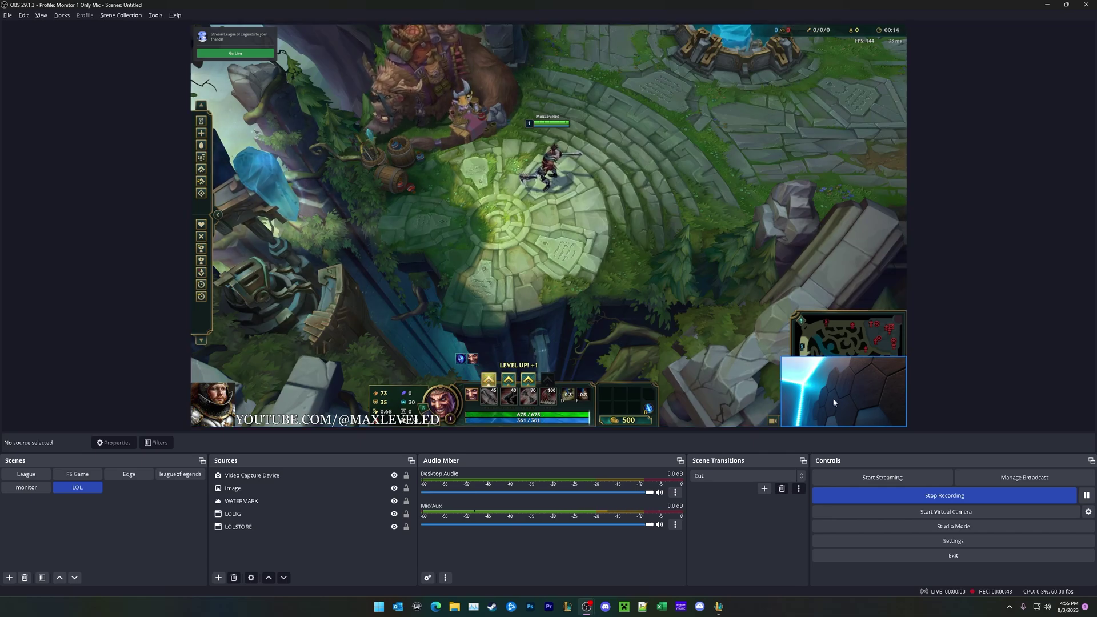
Move the webcam toward the bottom-left and the portrait and channel name to the top.
left_click(859, 417)
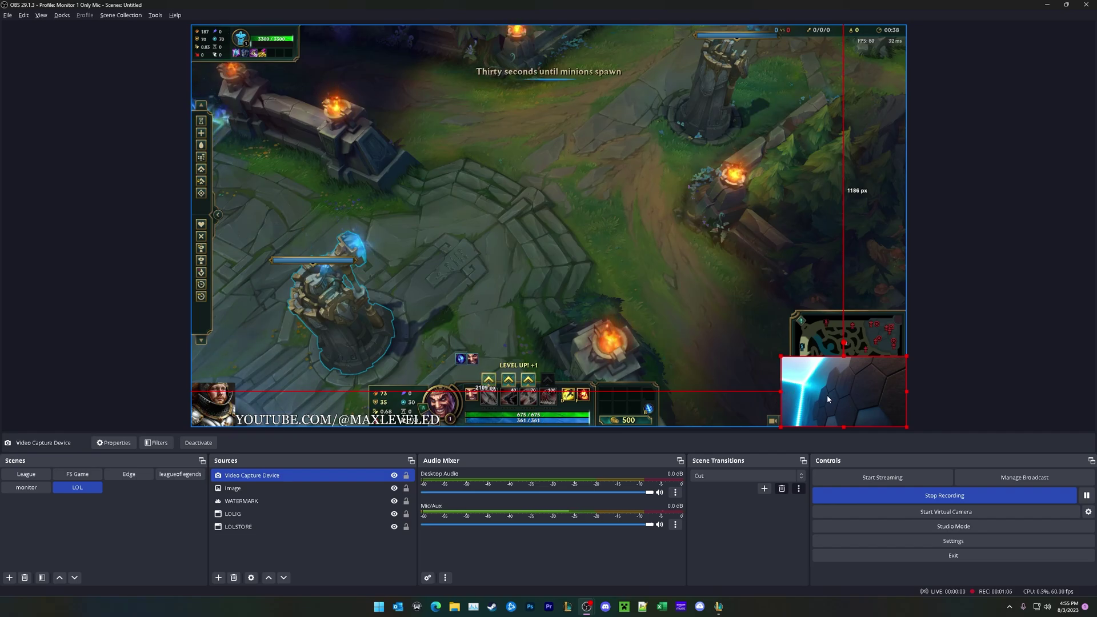
left_click_drag(827, 396, 362, 298)
left_click(209, 403)
left_click_drag(209, 403, 757, 383)
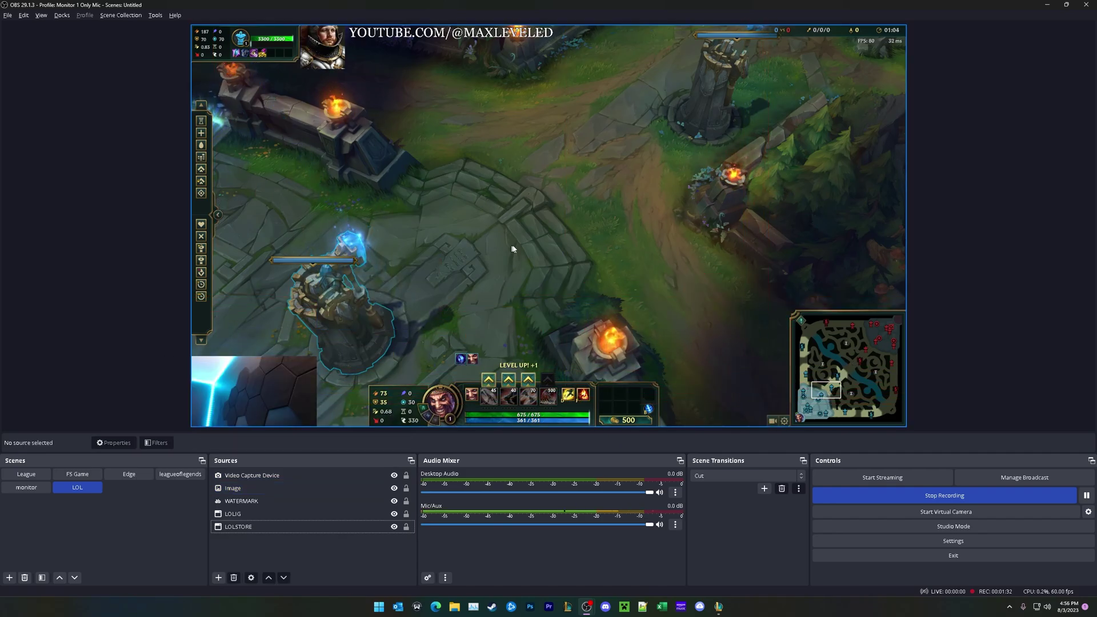
End the practice game and open the Twitch stream key settings in the browser.
key("alt+Tab")
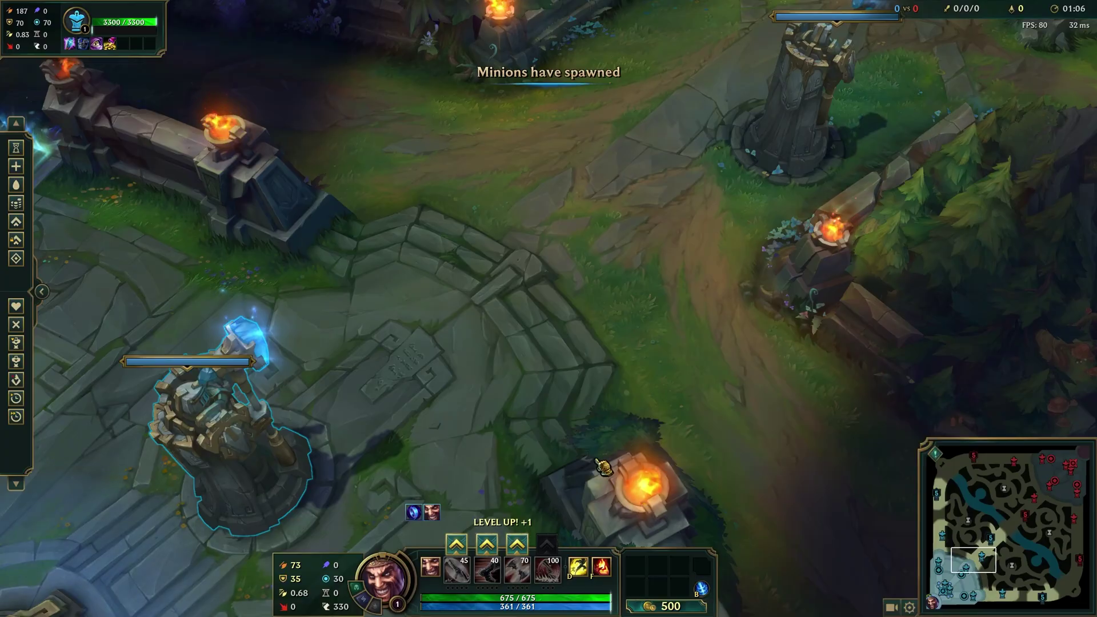
key("Escape")
left_click(353, 481)
left_click(502, 280)
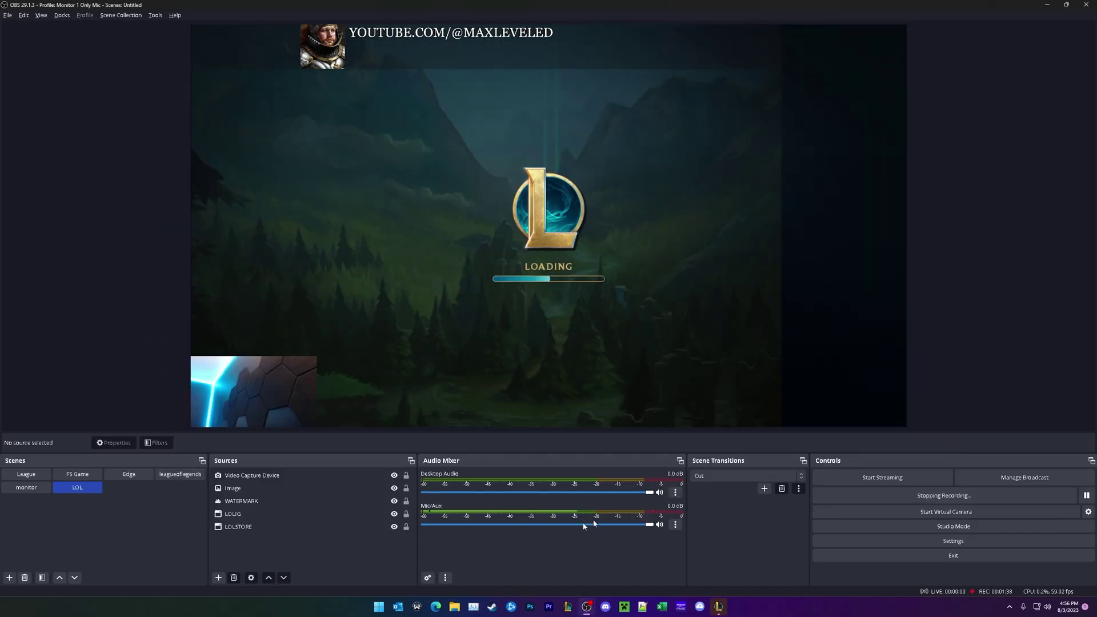
key("alt+Tab")
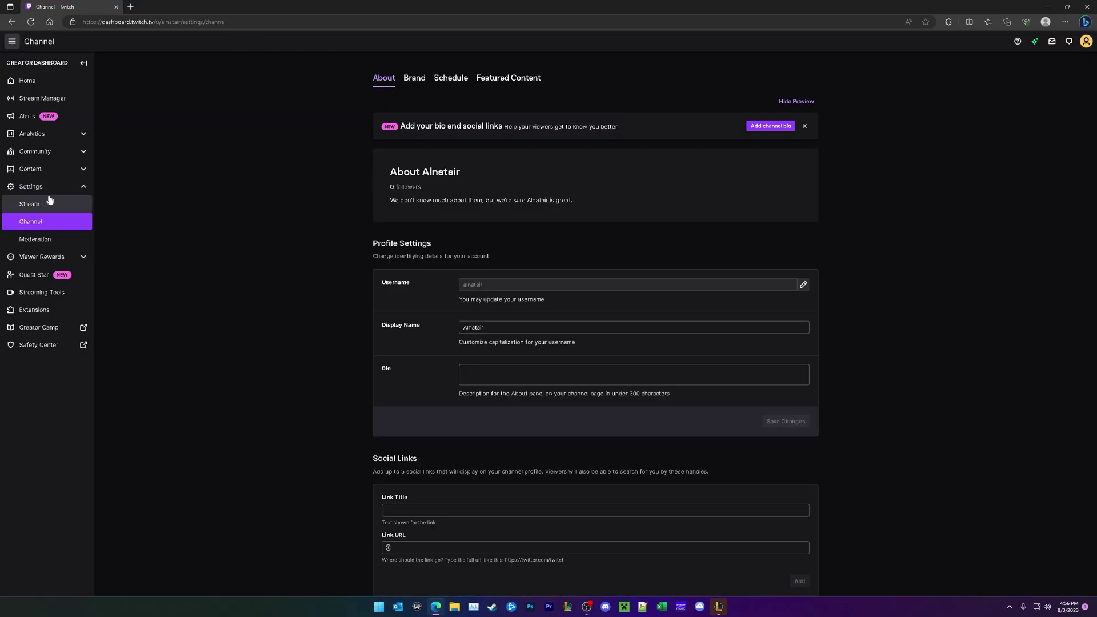
left_click(30, 204)
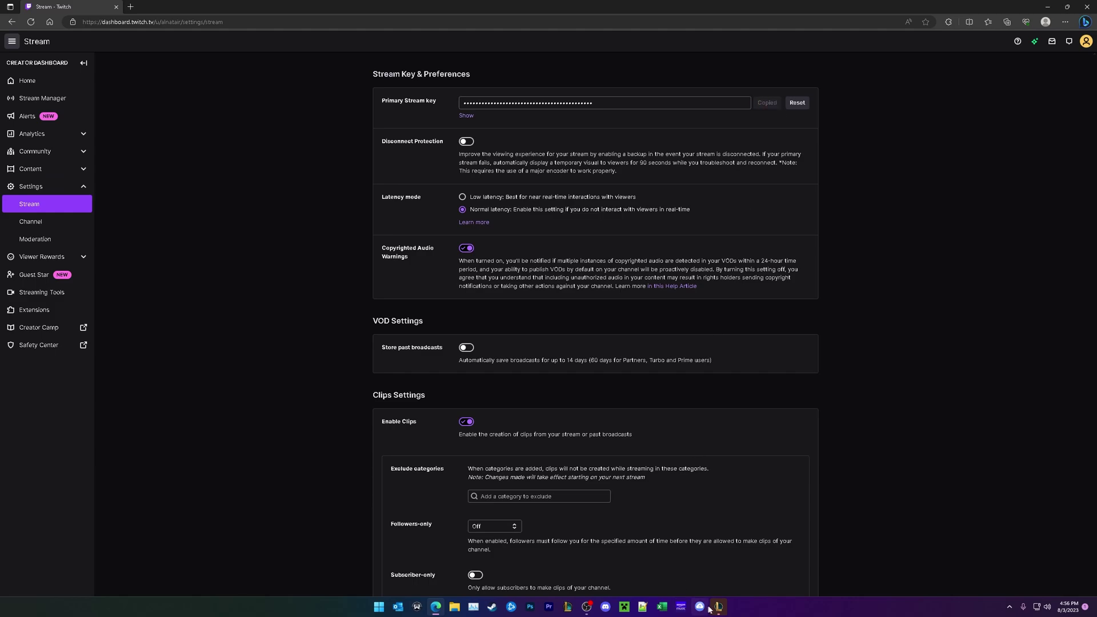
Choose Twitch as the streaming service in OBS Stream settings.
mouse_move(707, 611)
left_click(588, 608)
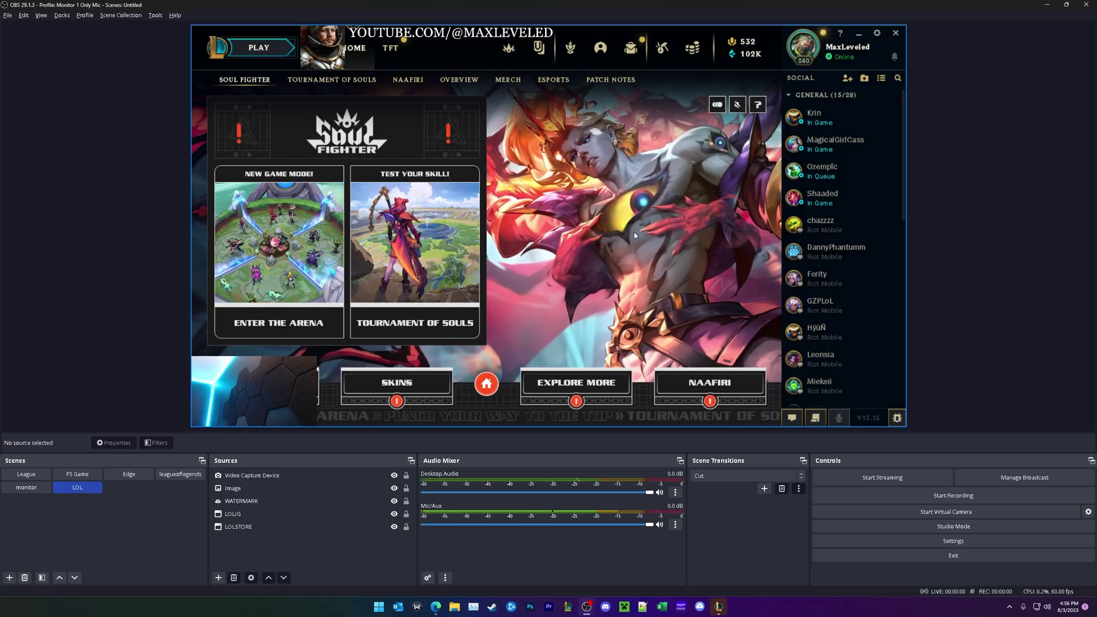
left_click(903, 536)
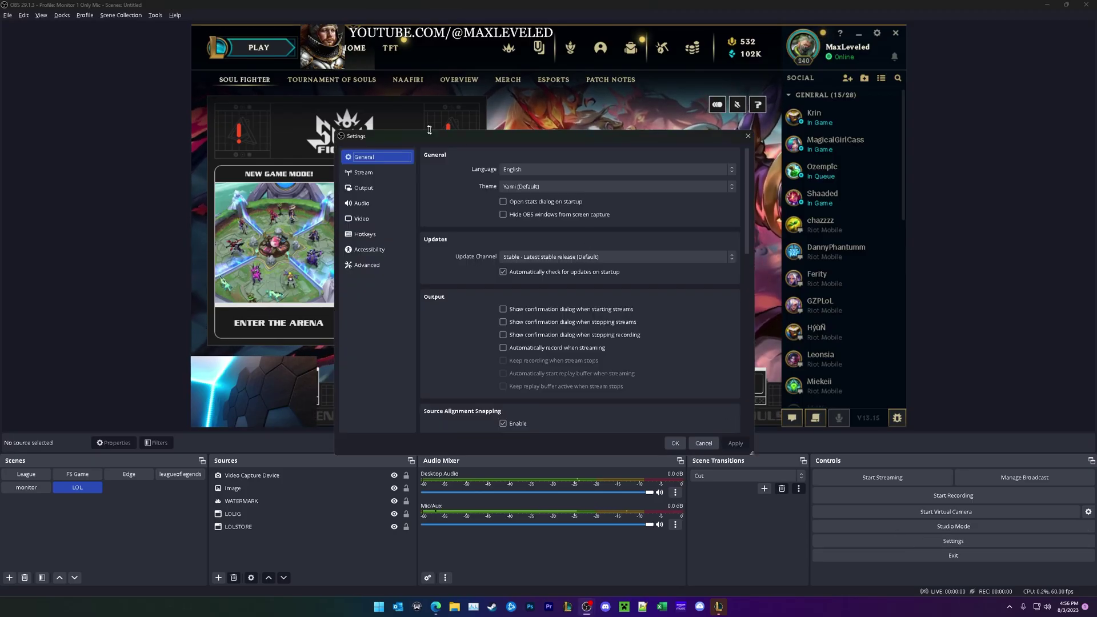
left_click(356, 173)
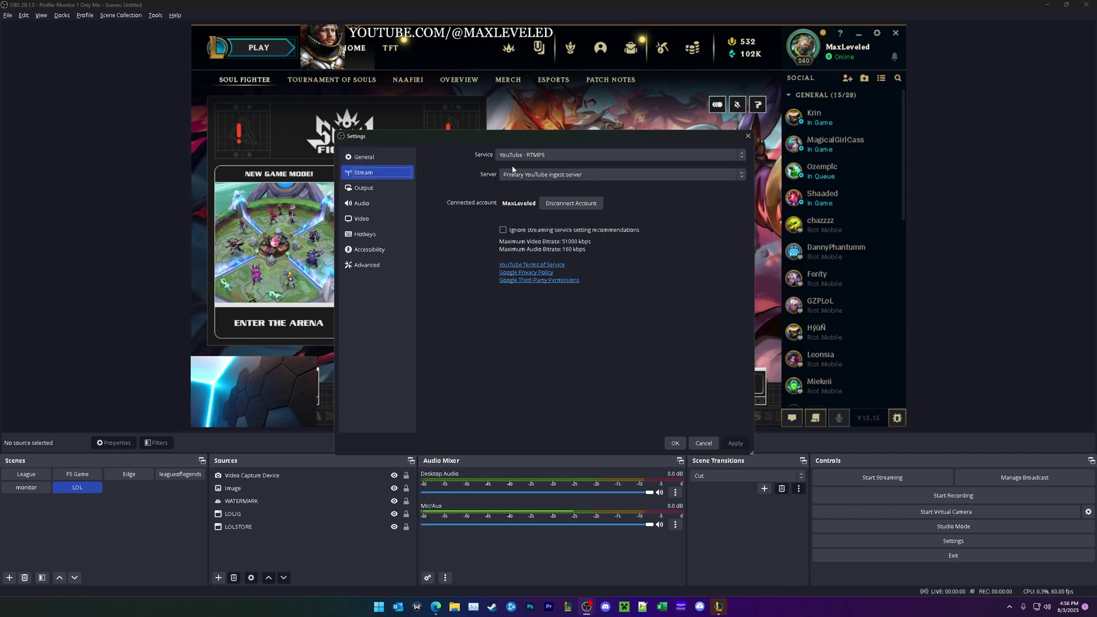
left_click(528, 155)
left_click(526, 174)
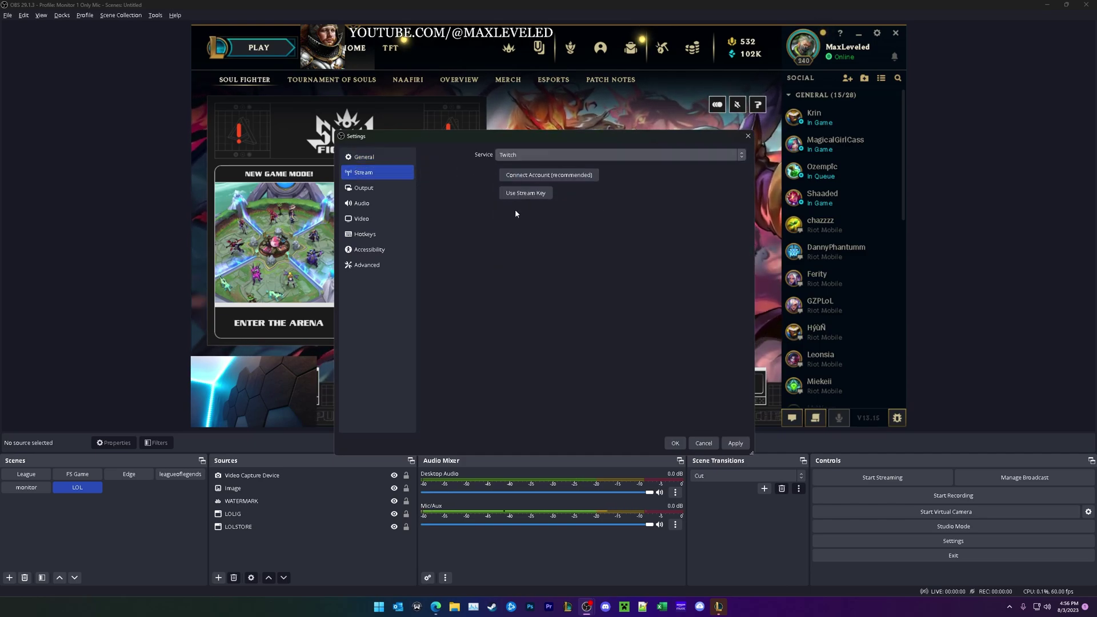
Paste the copied Twitch stream key, apply the settings and close the dialog.
left_click(526, 195)
key("ctrl+v")
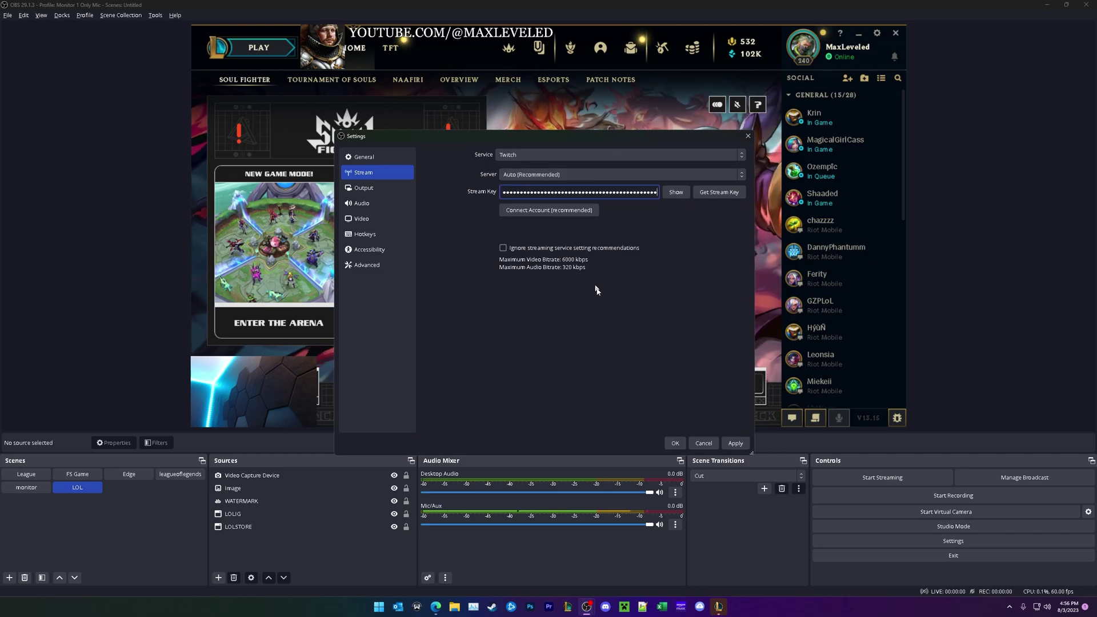
left_click(735, 443)
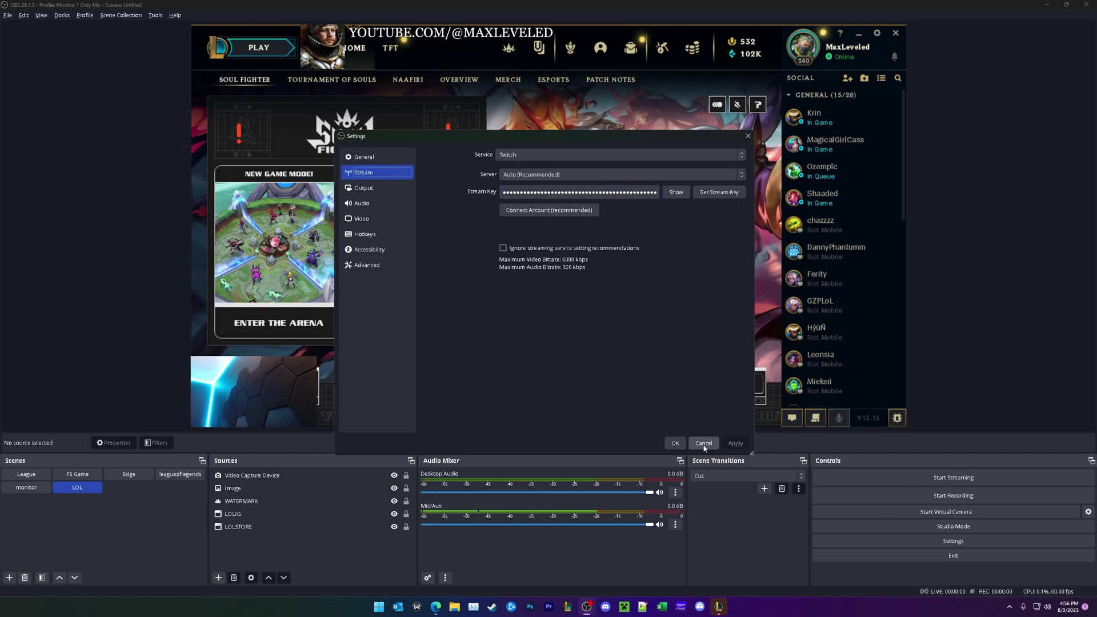
left_click(673, 444)
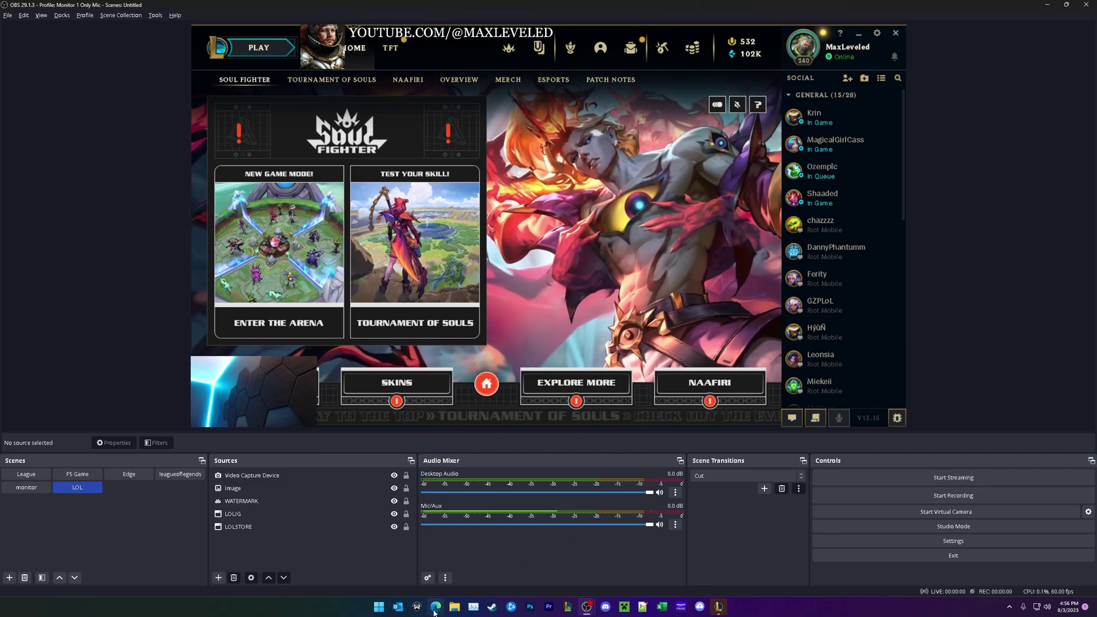
Set the OBS stream service to YouTube - RTMPS and connect the YouTube account.
mouse_move(434, 610)
left_click(992, 540)
left_click(363, 172)
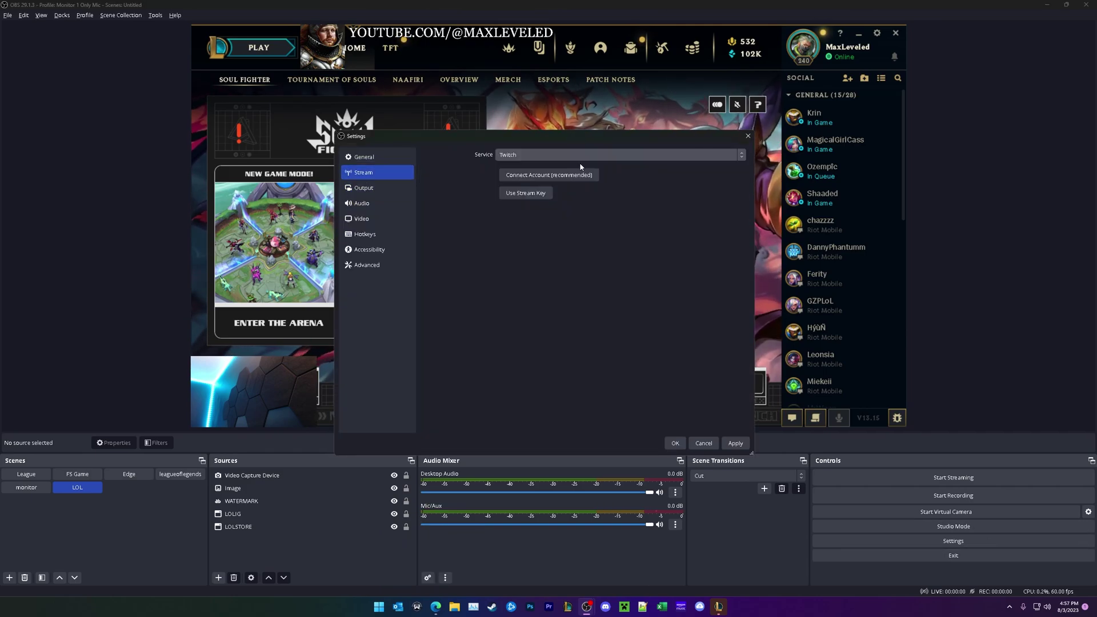
left_click(580, 154)
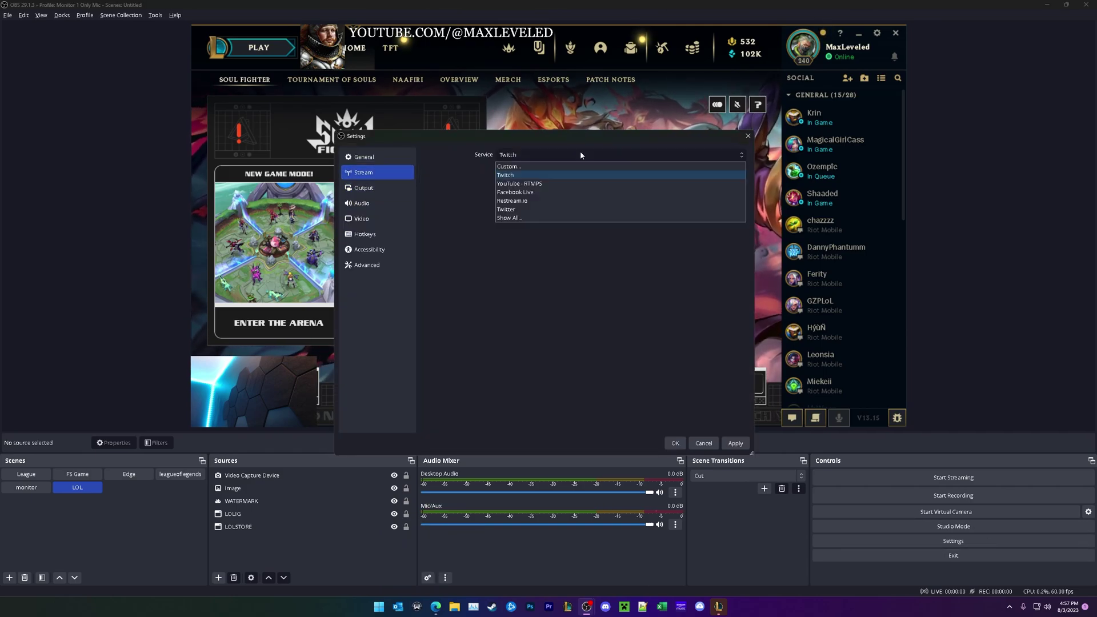
left_click(532, 184)
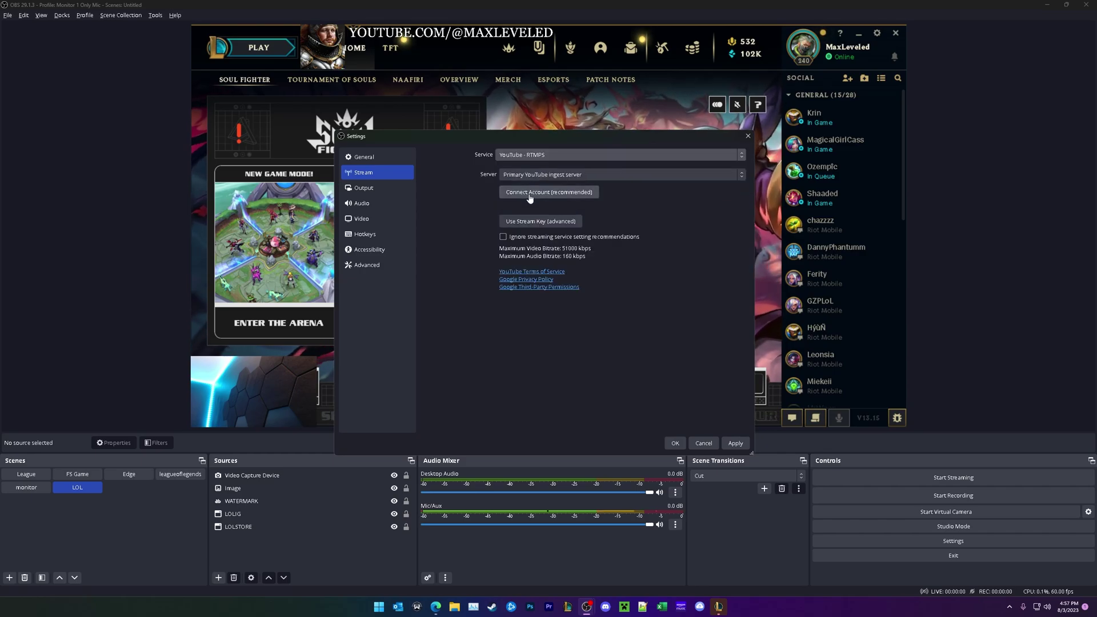
left_click(530, 194)
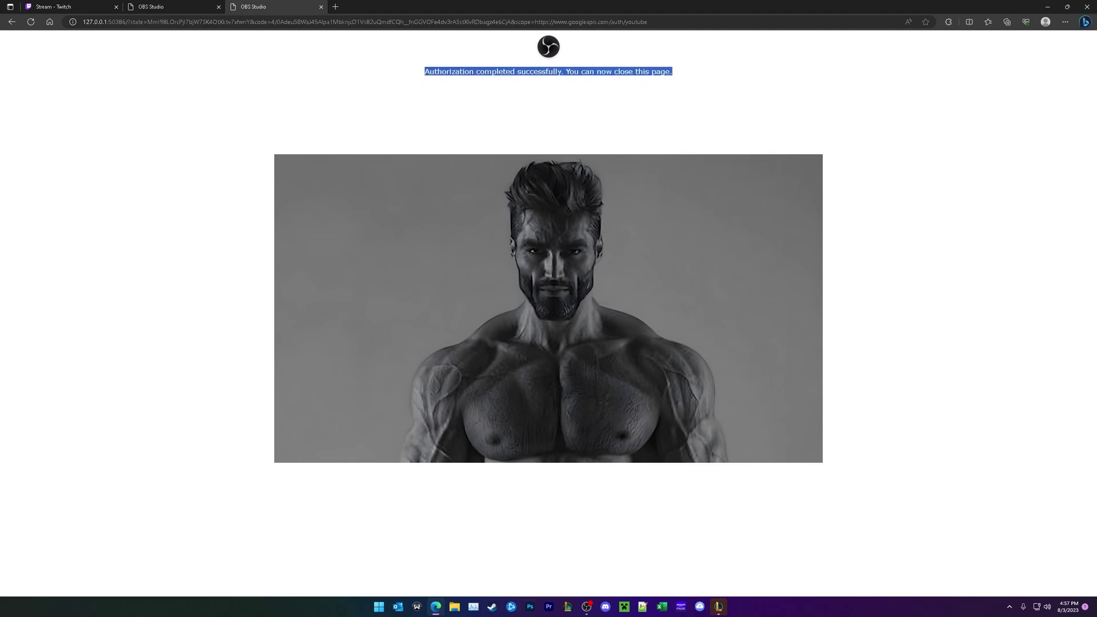
Close the authorization tab, dismiss the made-for-kids prompt, and return to the YouTube home page.
middle_click(252, 11)
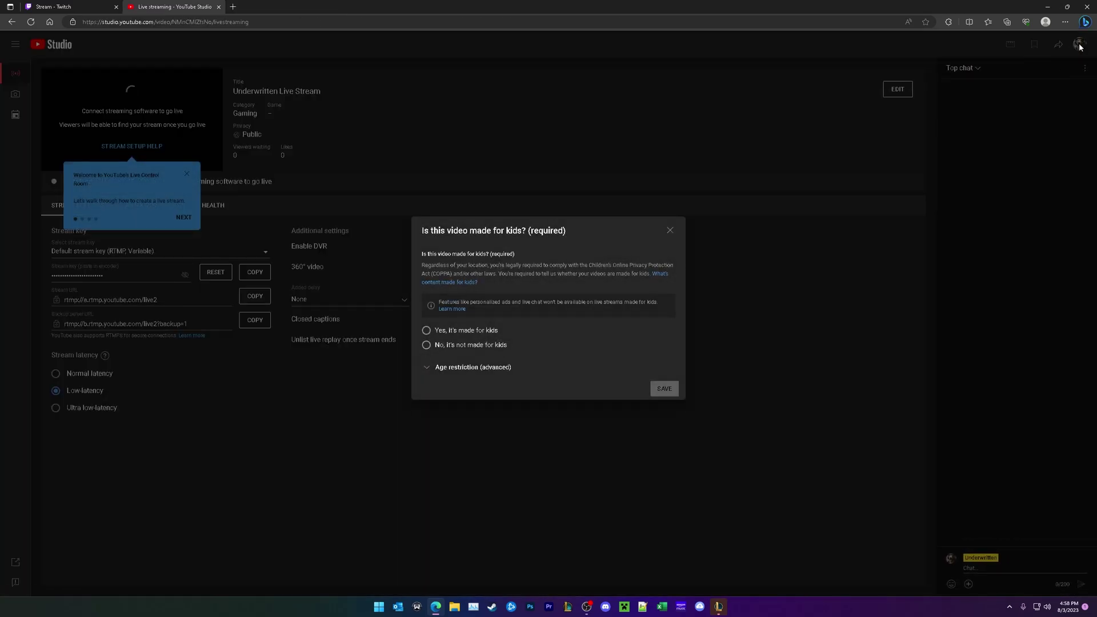
left_click(669, 232)
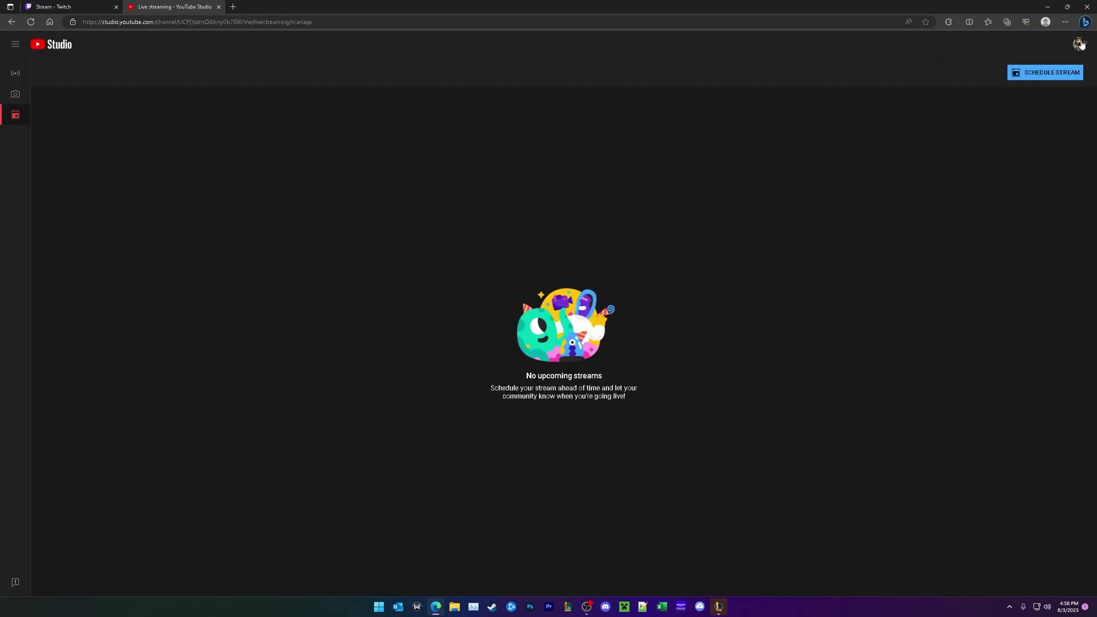
left_click(1080, 44)
left_click(484, 193)
left_click(1080, 46)
left_click(70, 38)
left_click(11, 23)
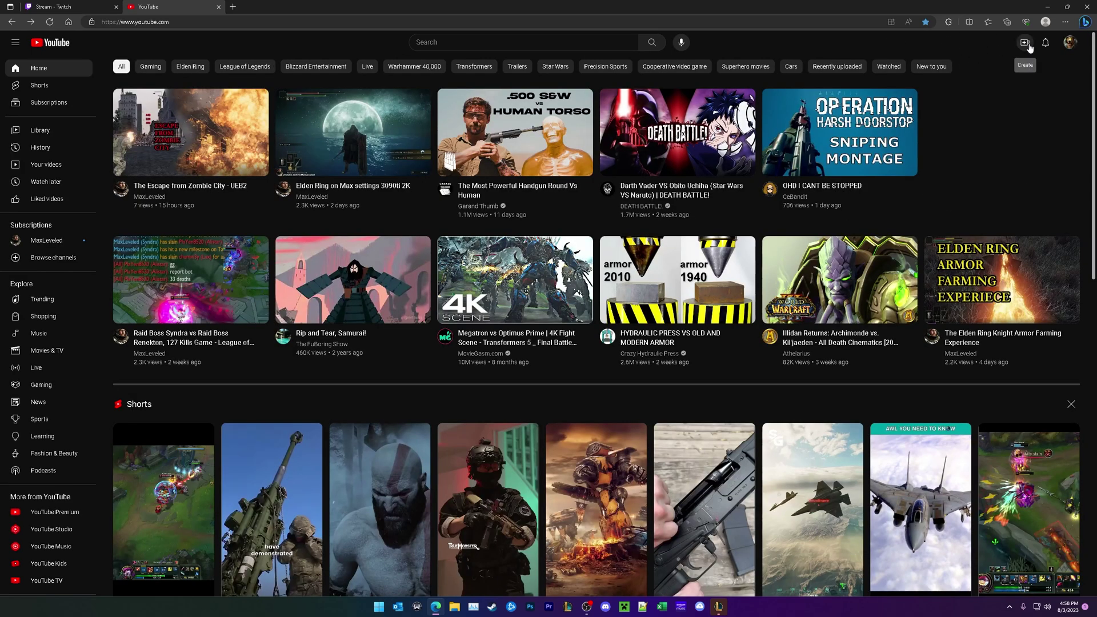
Open YouTube's Create > Go live dashboard, then return to OBS.
left_click(1025, 47)
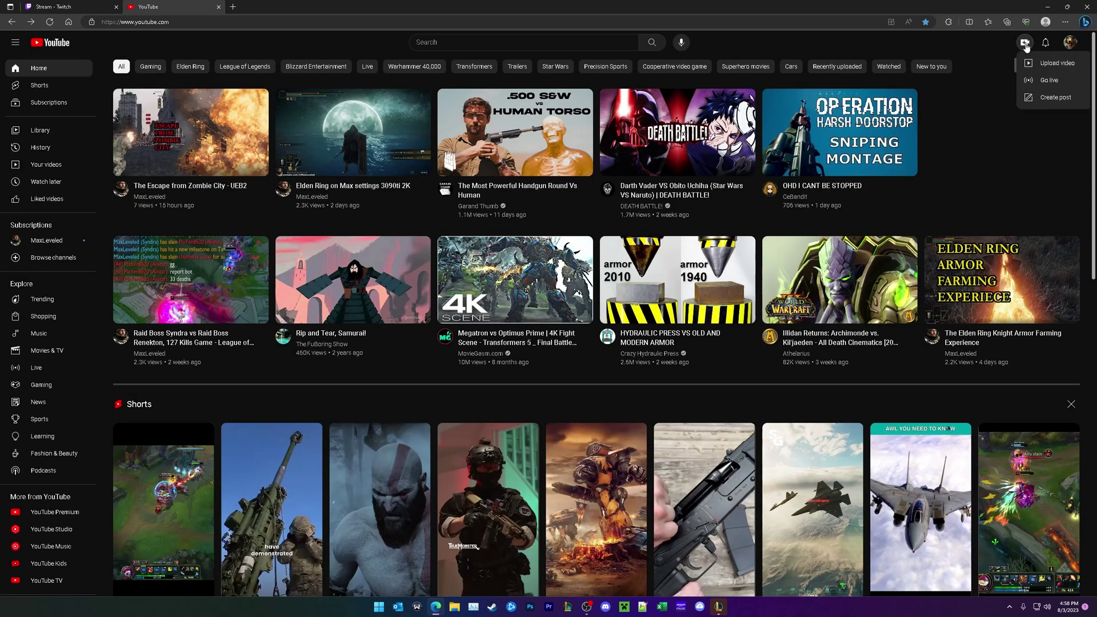
left_click(1048, 87)
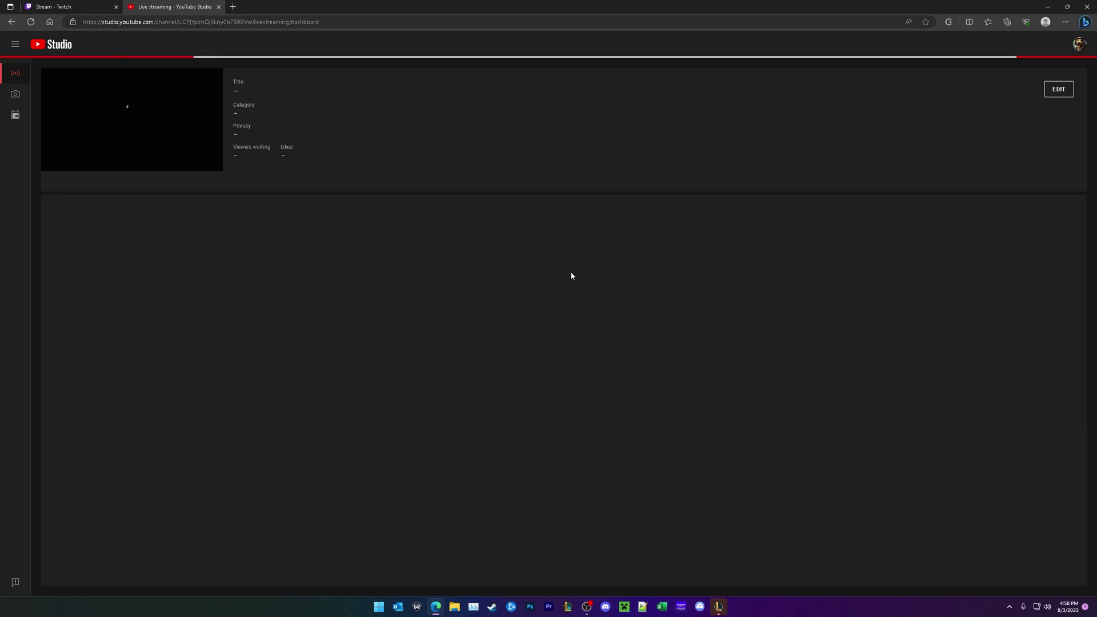
key("alt+Tab")
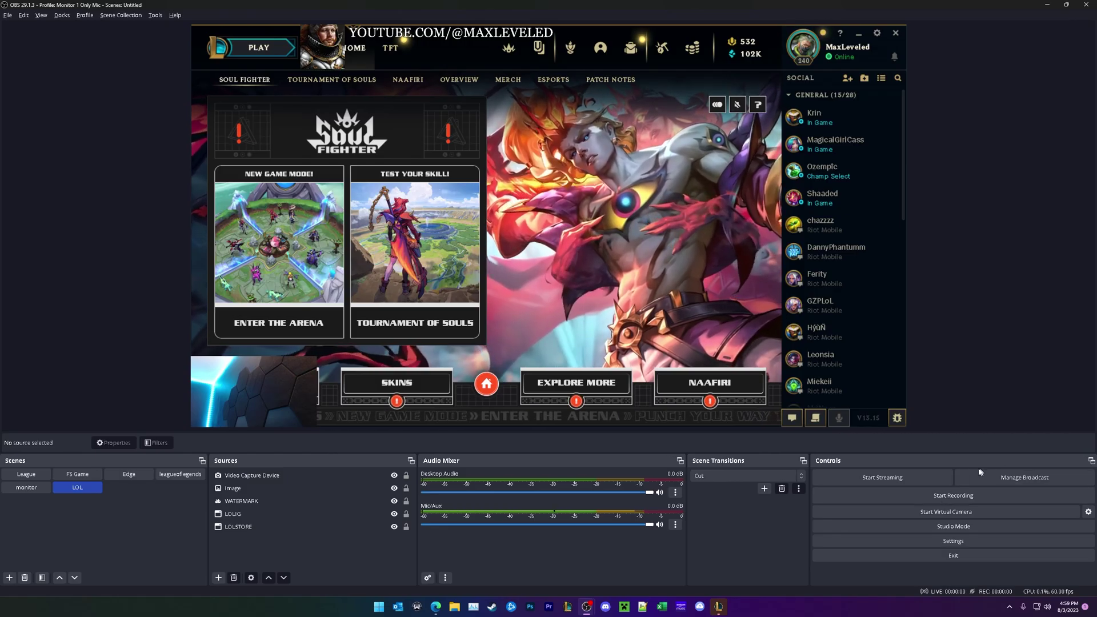
Set up the broadcast 'My 1st Live stream' with description 'yup', marked not made for kids.
left_click(1006, 482)
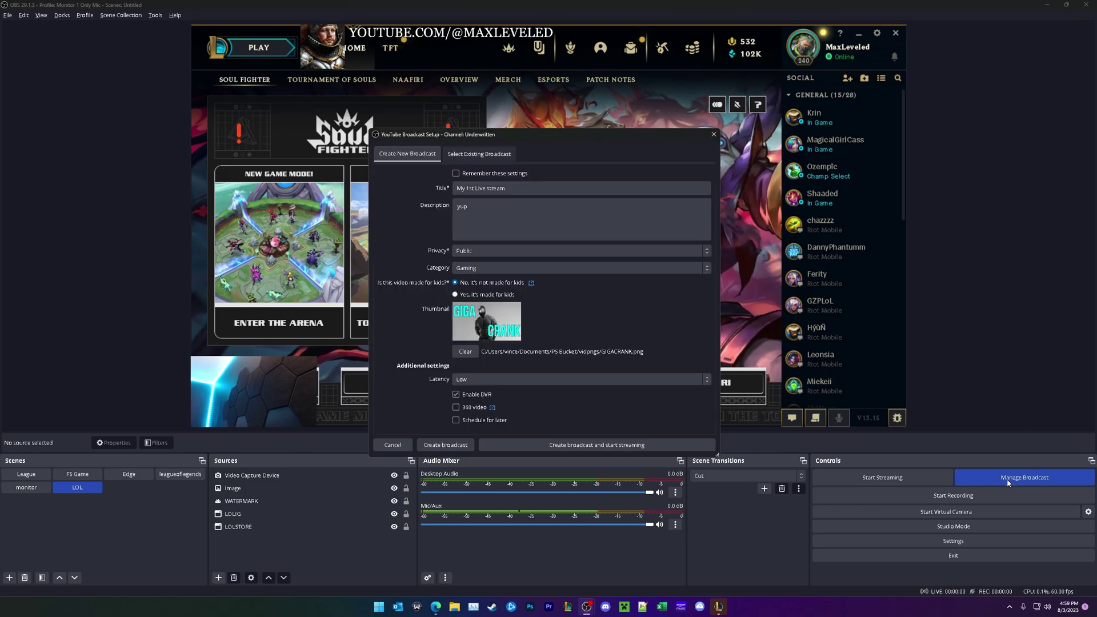
triple_click(498, 187)
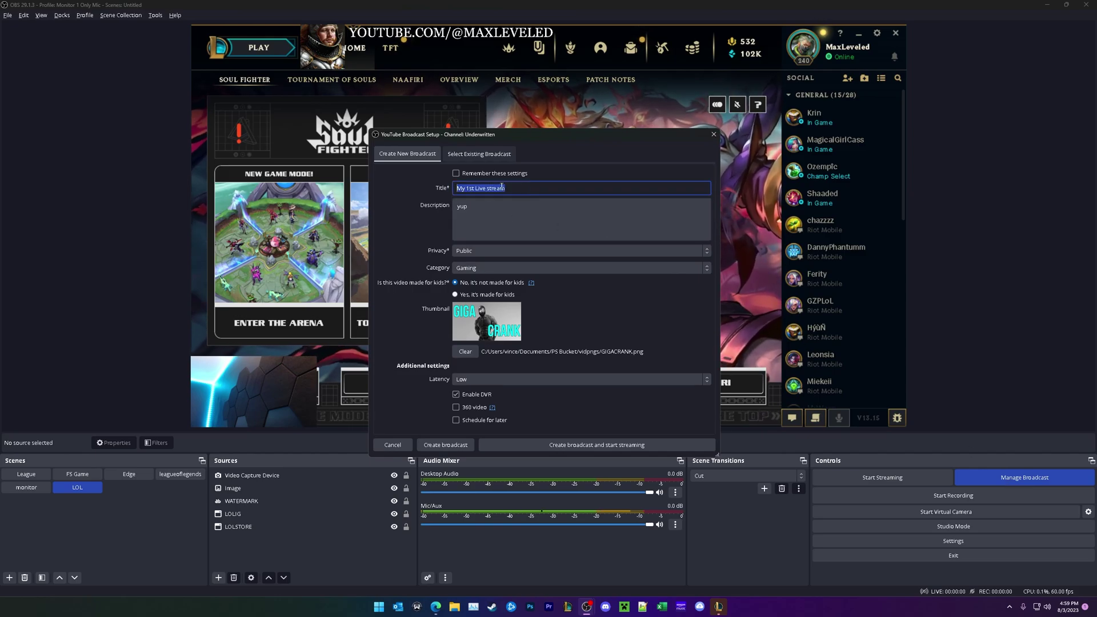
left_click(452, 211)
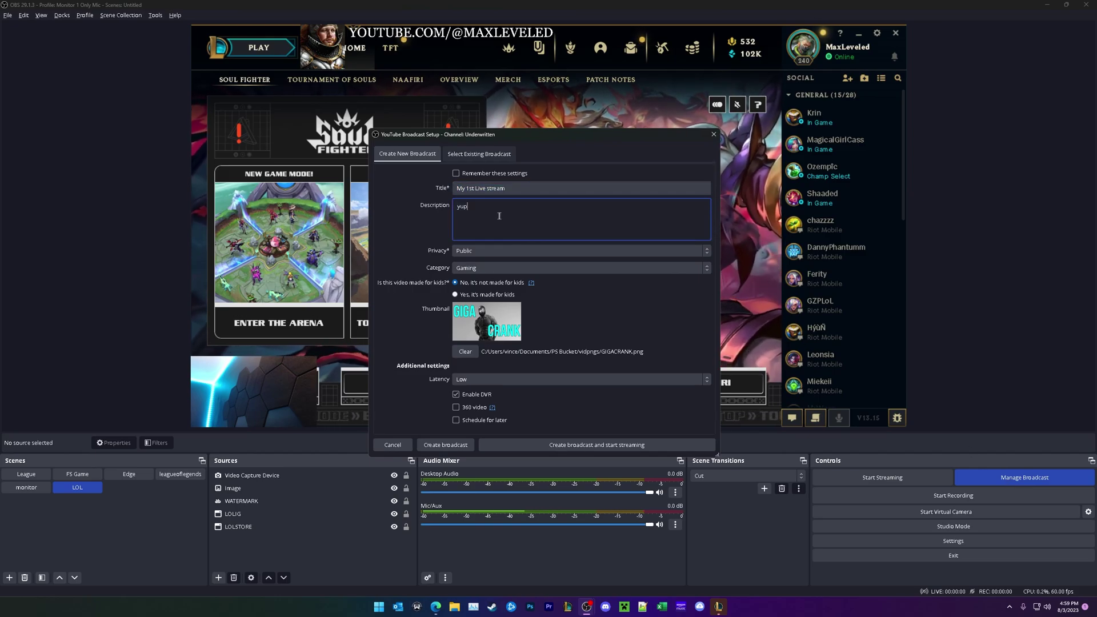
left_click(467, 283)
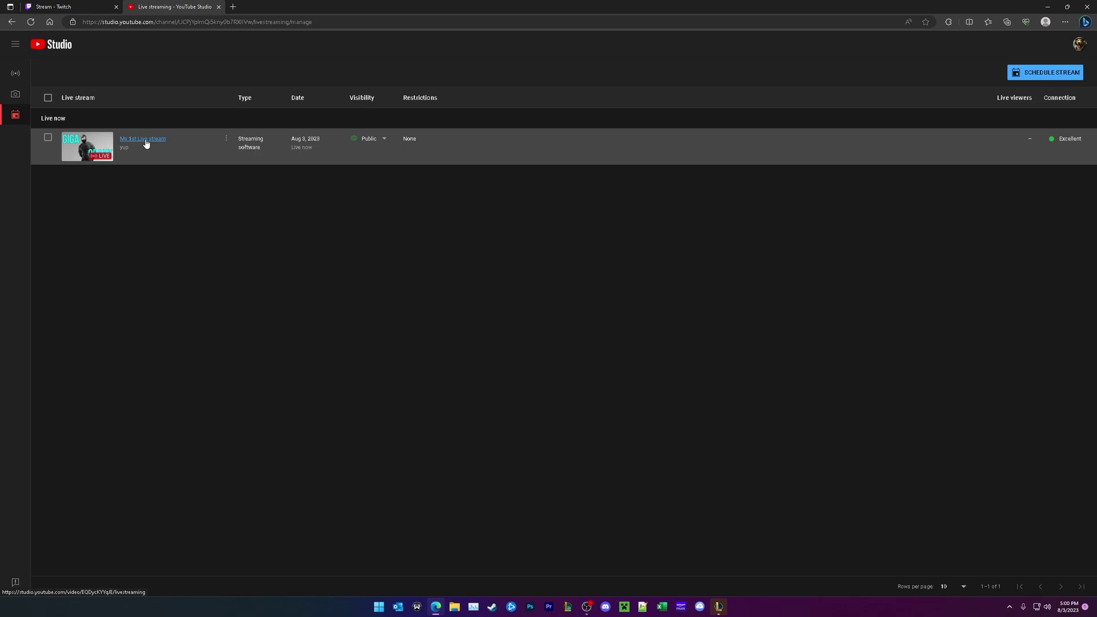
Check the 'My 1st Live stream' control room shows it live, then return to OBS.
left_click(147, 143)
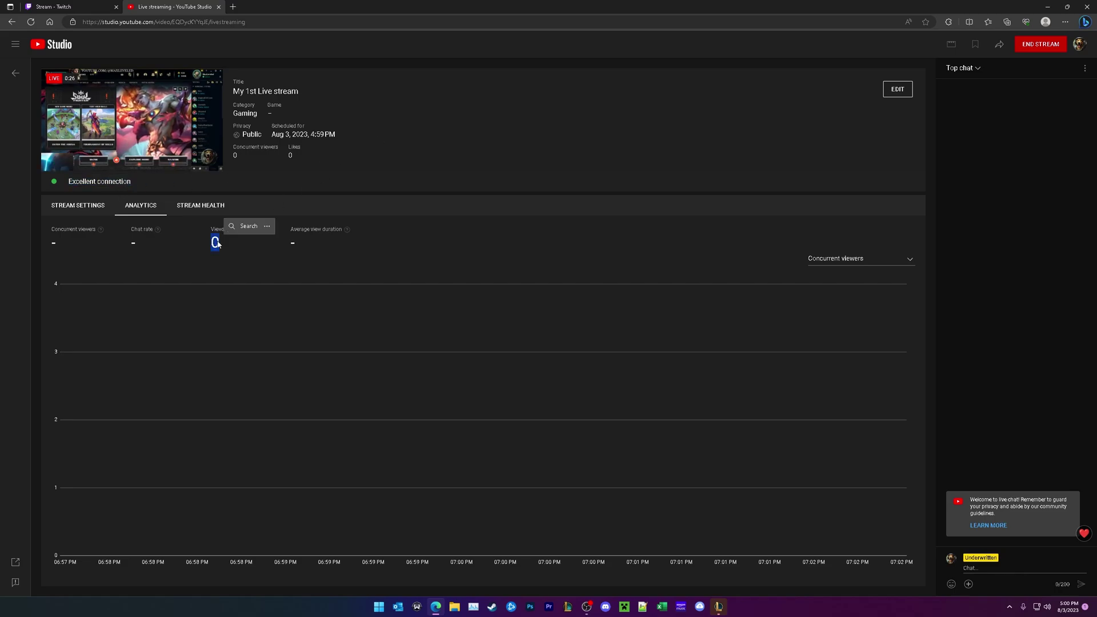
key("alt+Tab")
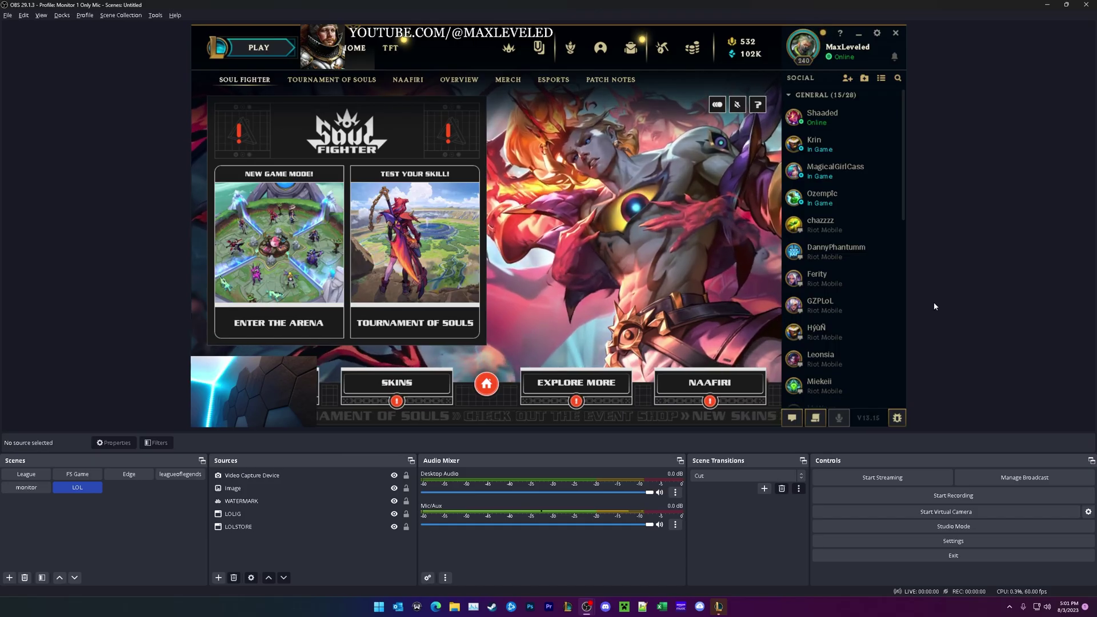